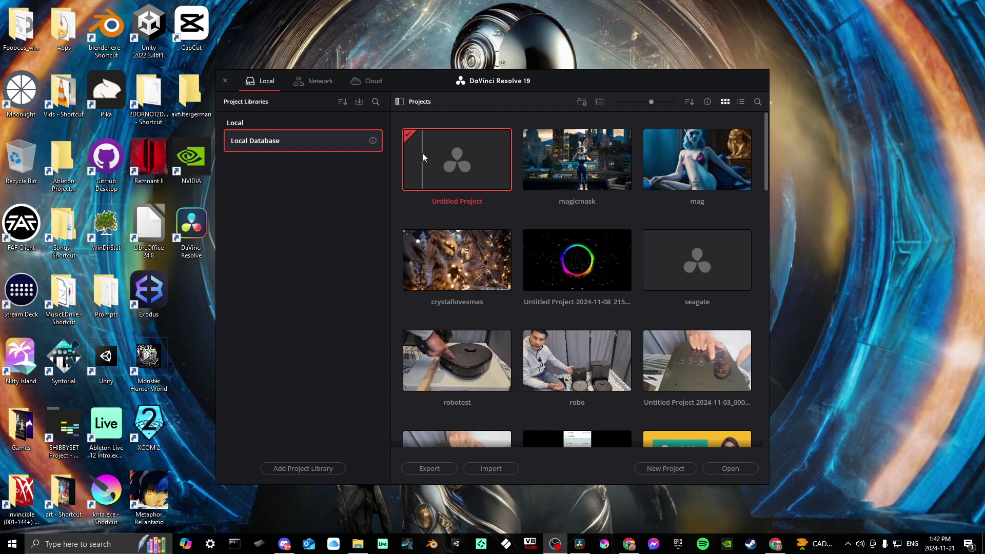
# Open the Untitled Project from the local project library.
pyautogui.doubleClick(439, 161)
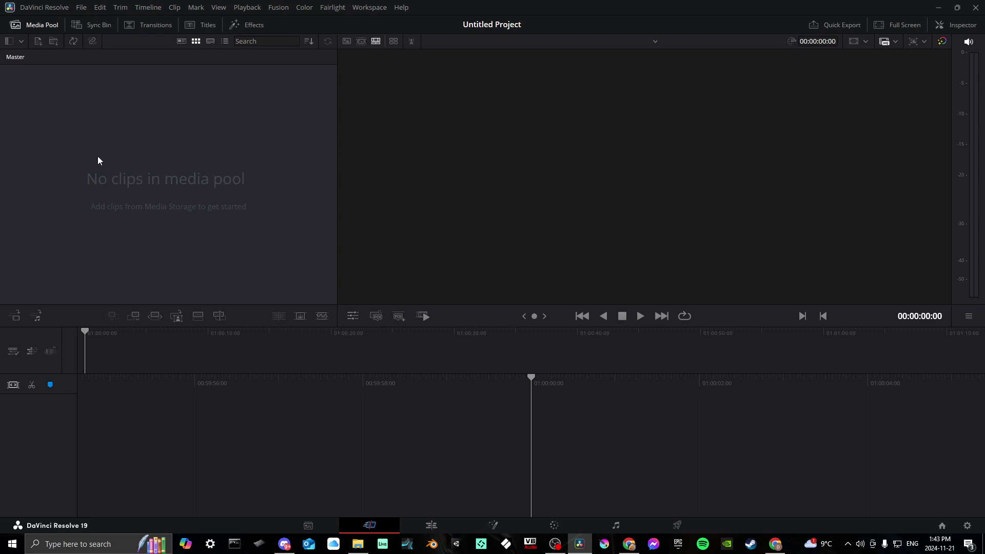
# Try to bring a video from the Vids folder in File Explorer into the empty media pool.
pyautogui.rightClick(136, 134)
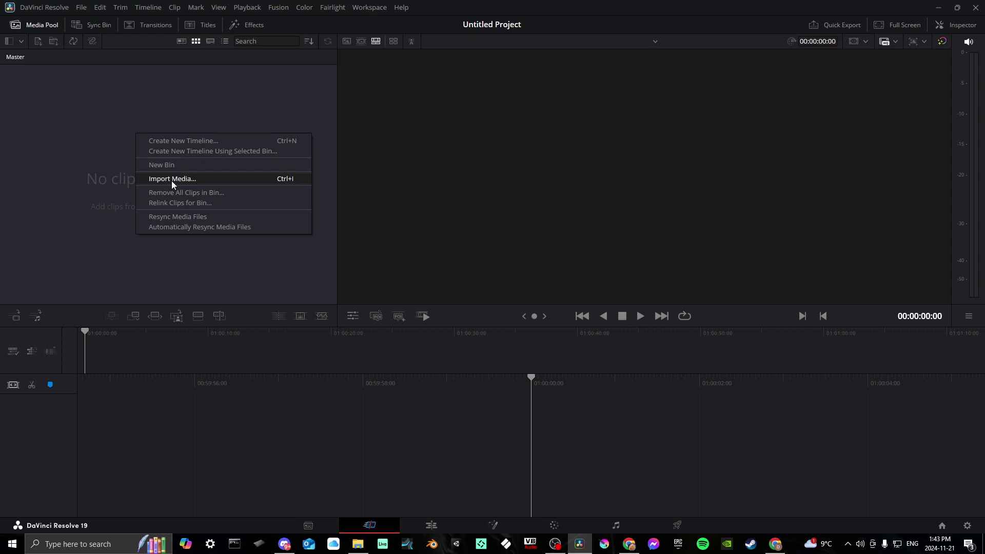
pyautogui.click(361, 548)
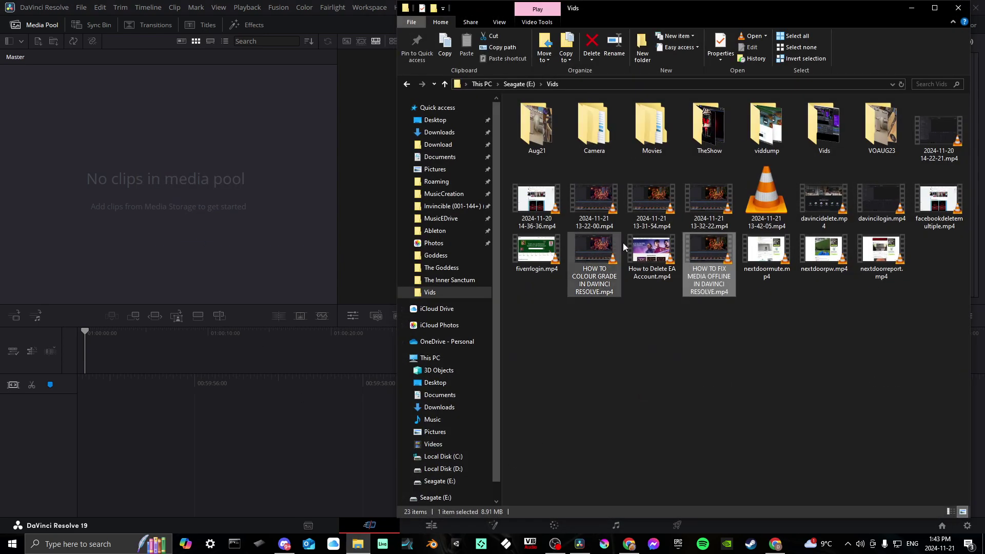
pyautogui.moveTo(724, 257); pyautogui.dragTo(189, 199)
# Import 2crystallovexmas.mp4 from the Seagate (E:) drive into the media pool and change the project frame rate to match it.
pyautogui.rightClick(152, 160)
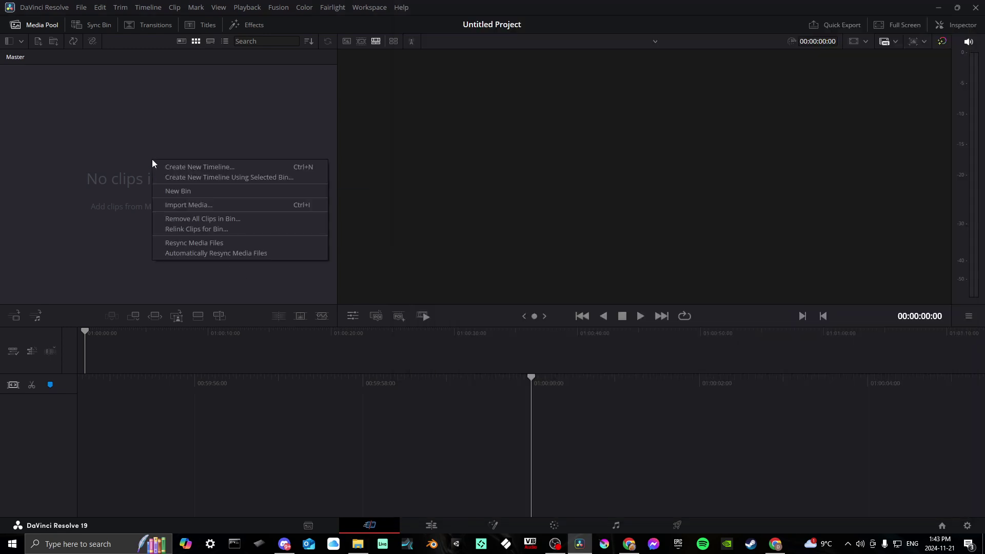
pyautogui.click(174, 204)
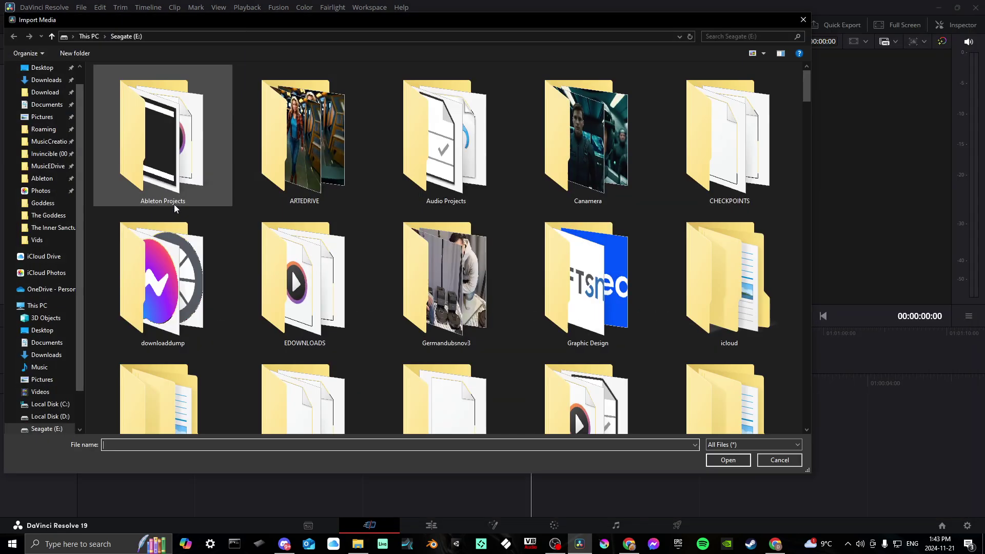
pyautogui.scroll(-6, 418, 263)
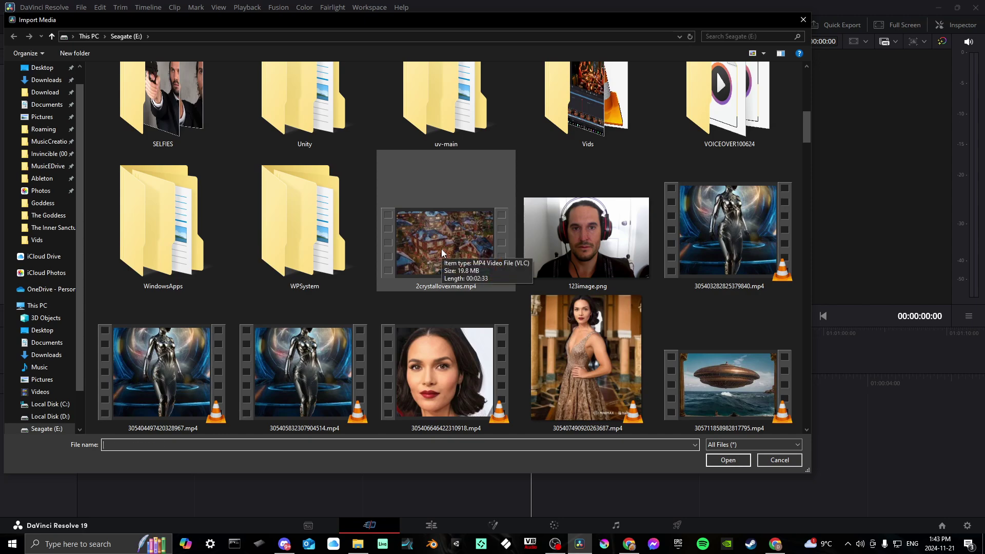
pyautogui.doubleClick(442, 250)
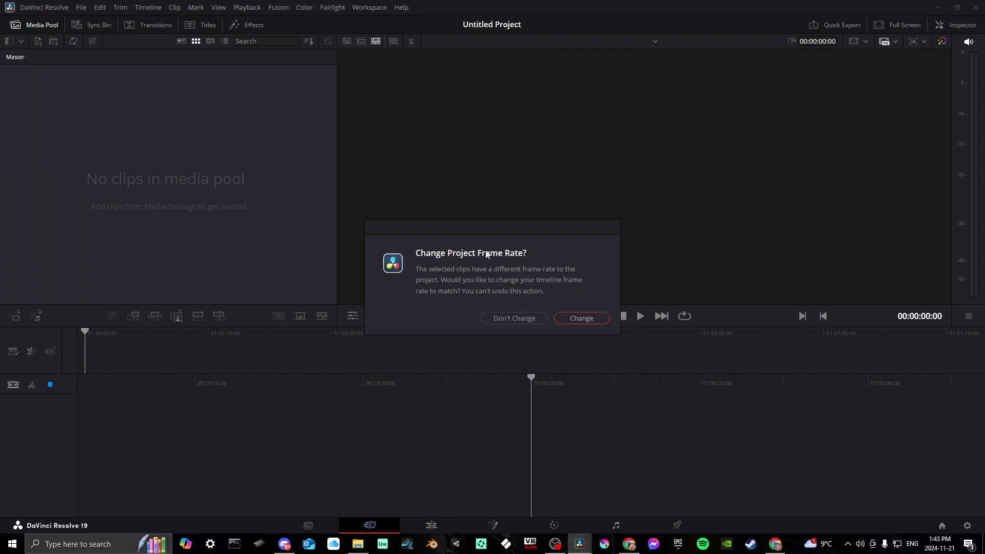
pyautogui.click(575, 319)
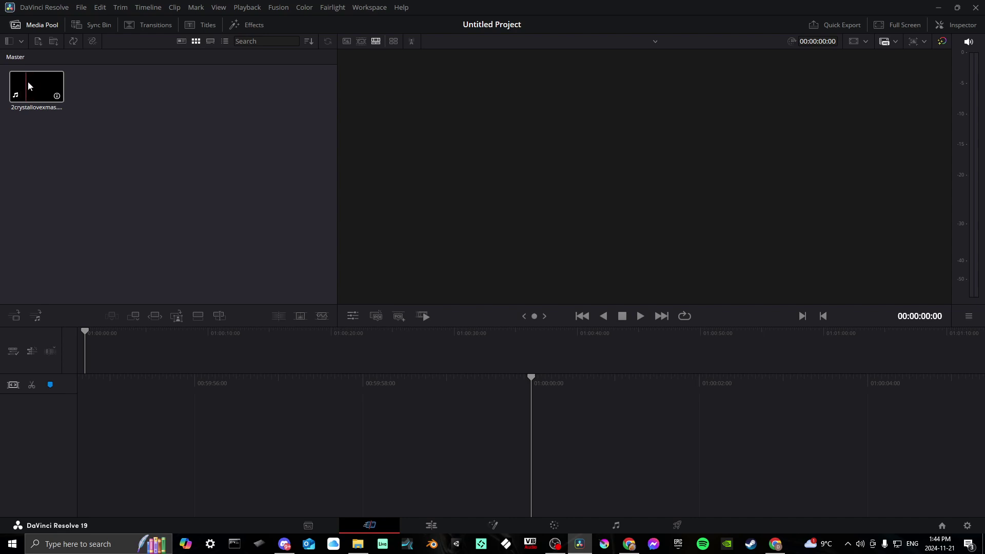
# Place the 2crystallovexmas.mp4 clip on a new timeline, starting at 01:00:00:00.
pyautogui.moveTo(28, 86); pyautogui.dragTo(427, 386)
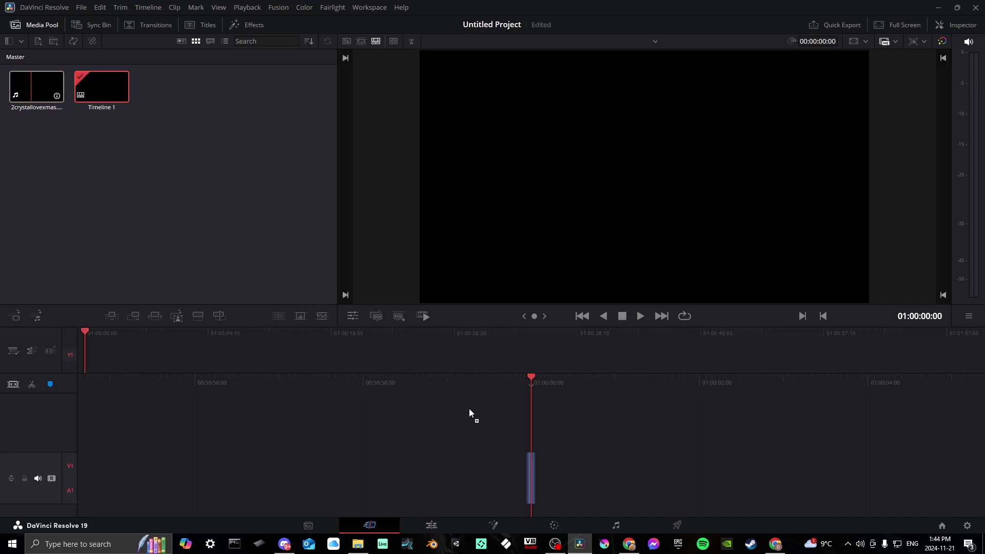
pyautogui.moveTo(526, 434); pyautogui.dragTo(540, 470)
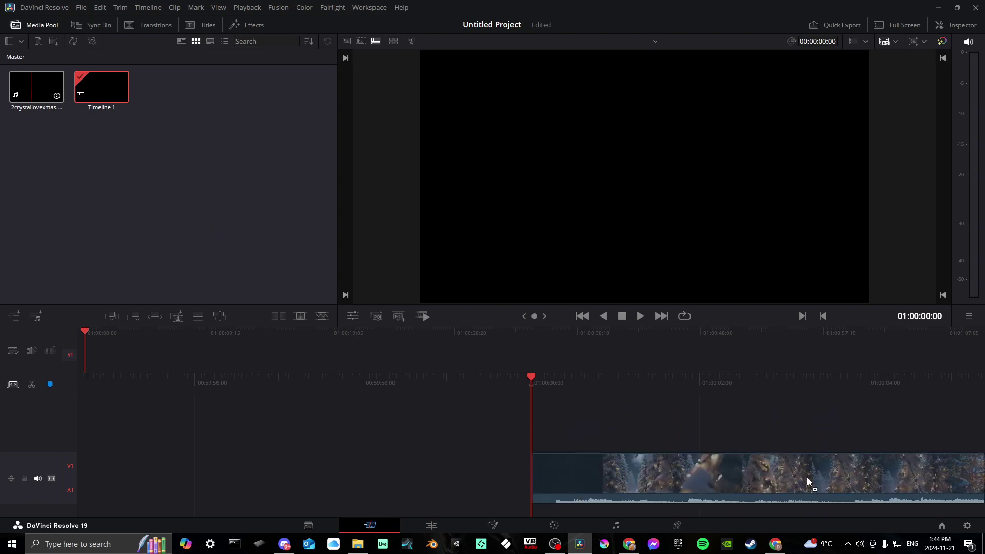
pyautogui.moveTo(808, 478); pyautogui.dragTo(221, 352)
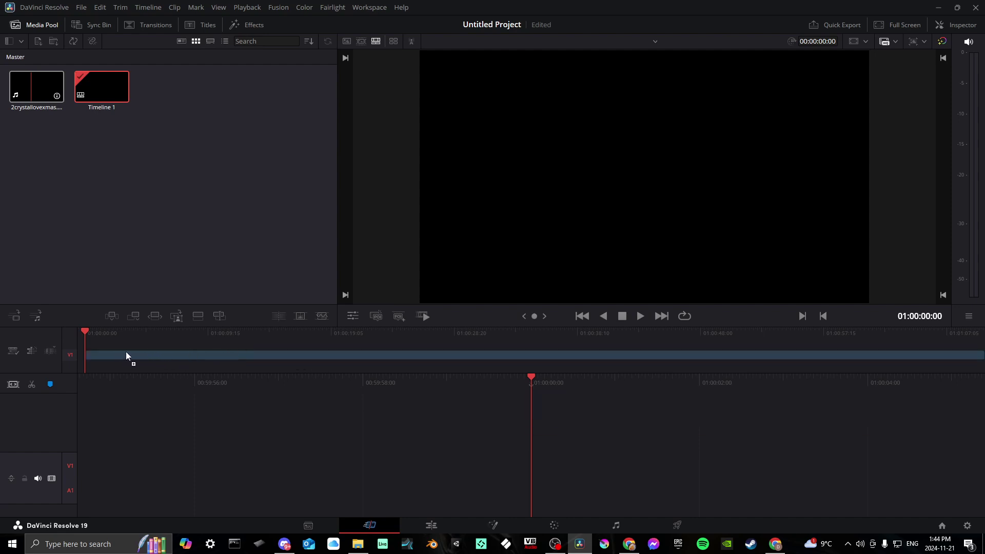
pyautogui.moveTo(103, 353); pyautogui.dragTo(103, 353)
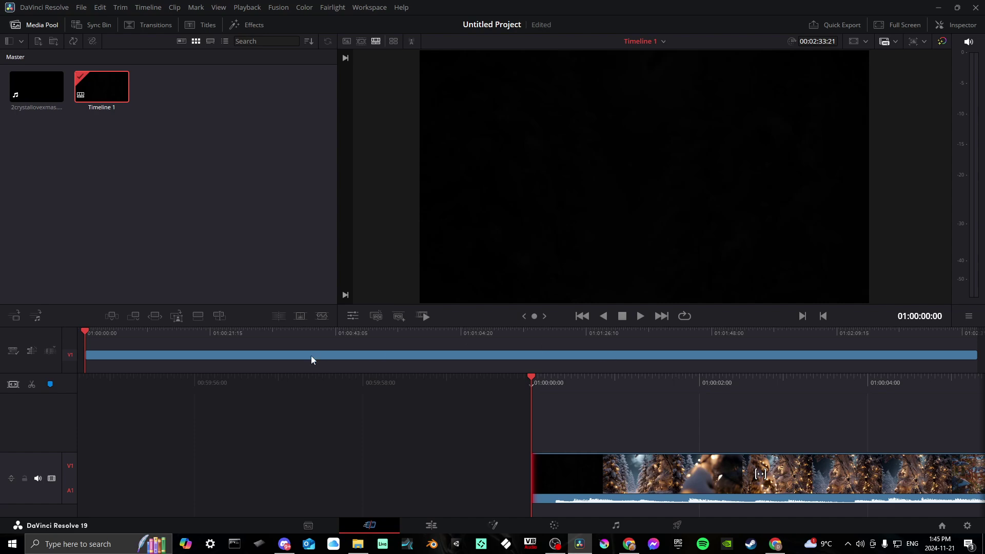
# Preview several points along the timeline, from its start to near its end, and return to the beginning.
pyautogui.click(93, 333)
pyautogui.moveTo(202, 331); pyautogui.dragTo(82, 333)
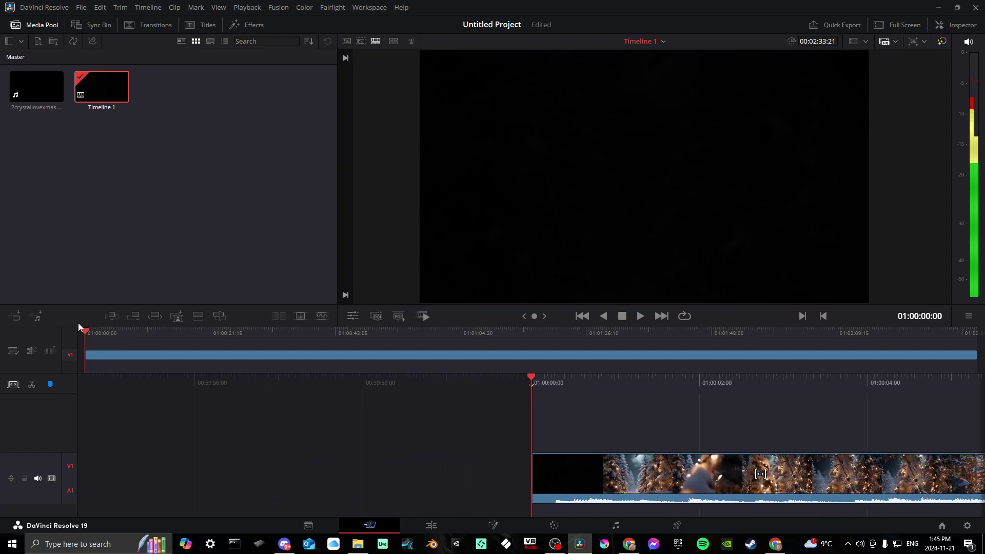
pyautogui.click(744, 331)
pyautogui.click(882, 334)
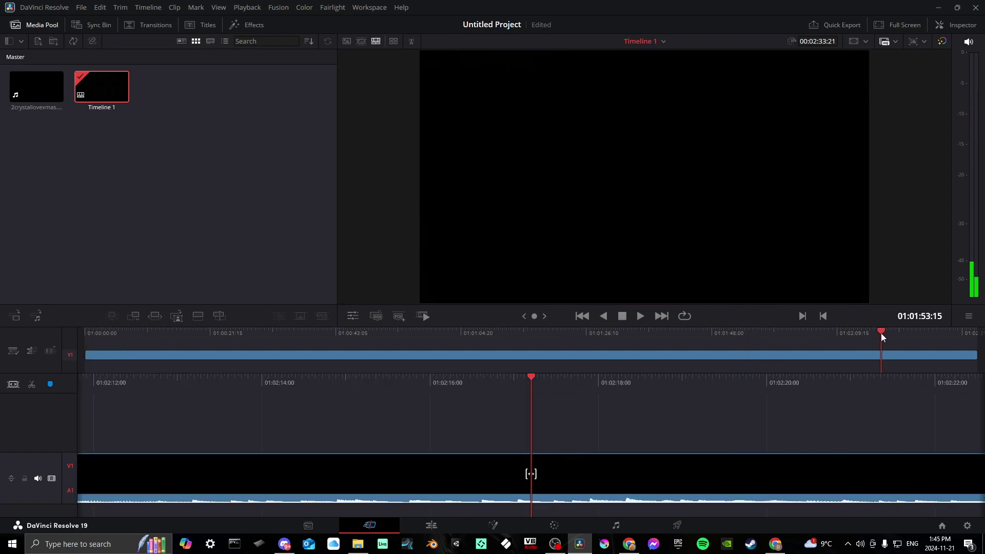
pyautogui.click(936, 329)
pyautogui.click(815, 329)
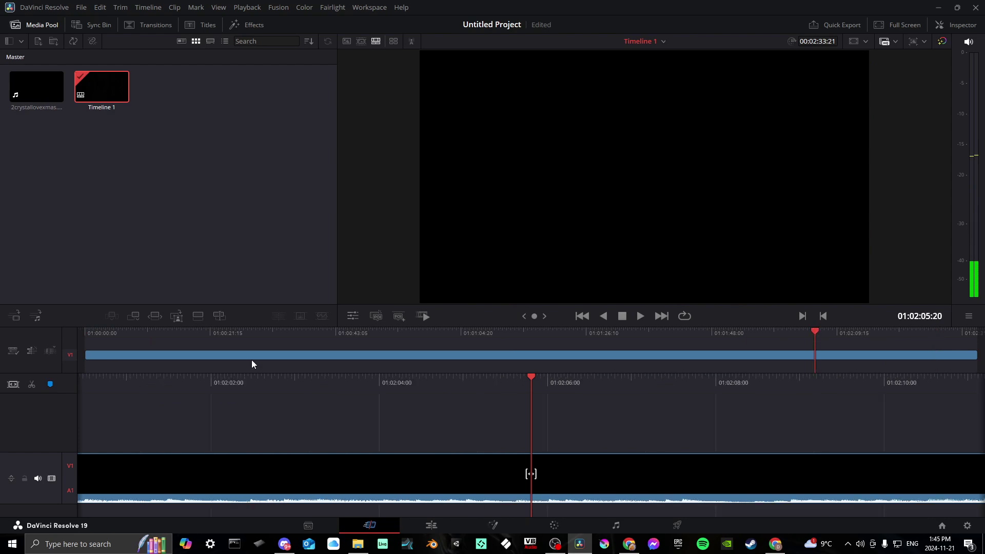
pyautogui.click(115, 334)
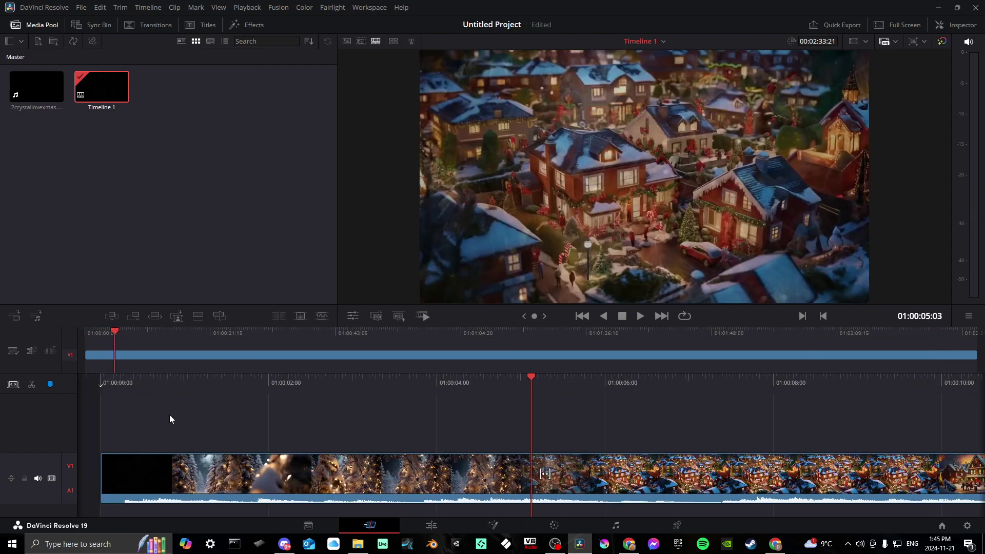
pyautogui.moveTo(115, 332); pyautogui.dragTo(84, 332)
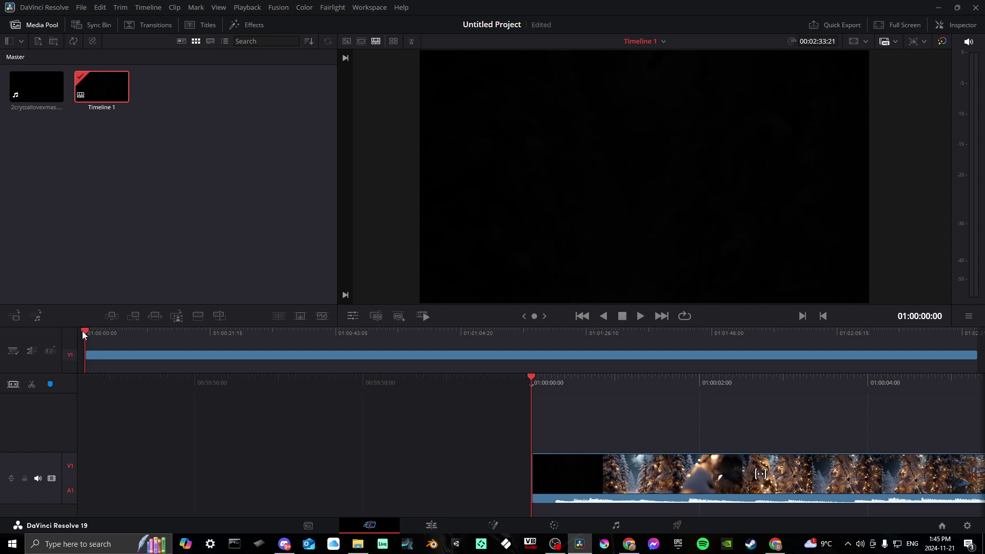
# Split the clip at 01:00:06:02.
pyautogui.moveTo(93, 334); pyautogui.dragTo(121, 333)
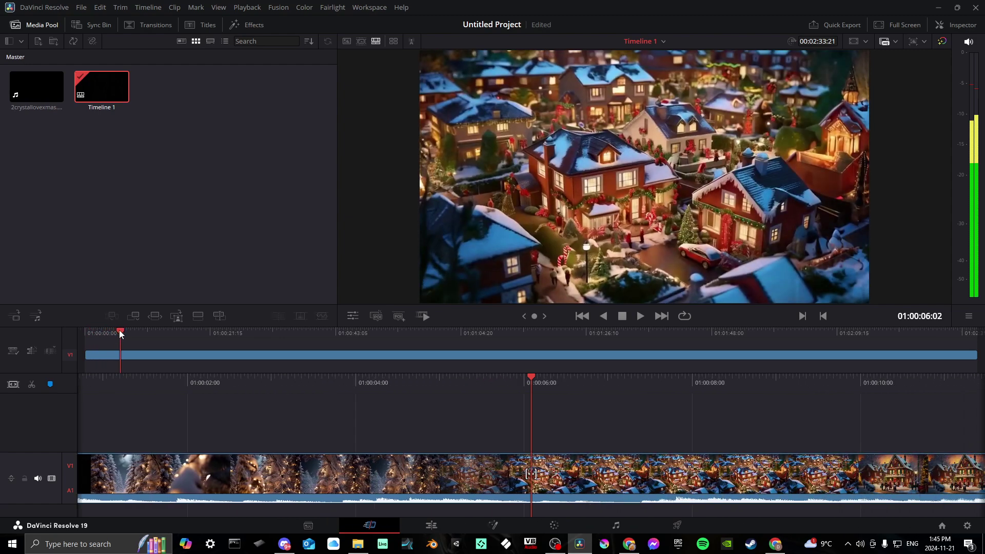
pyautogui.click(515, 481)
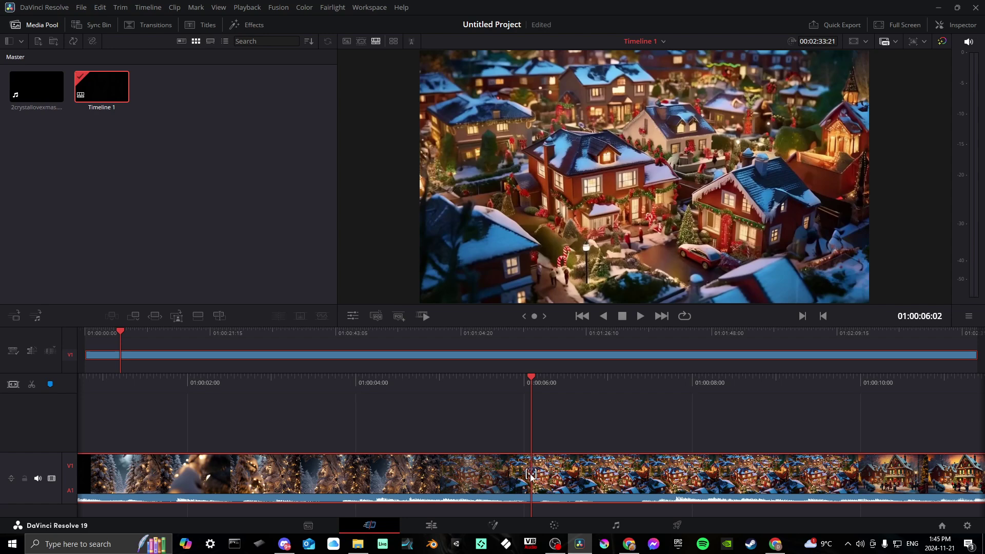
pyautogui.click(31, 387)
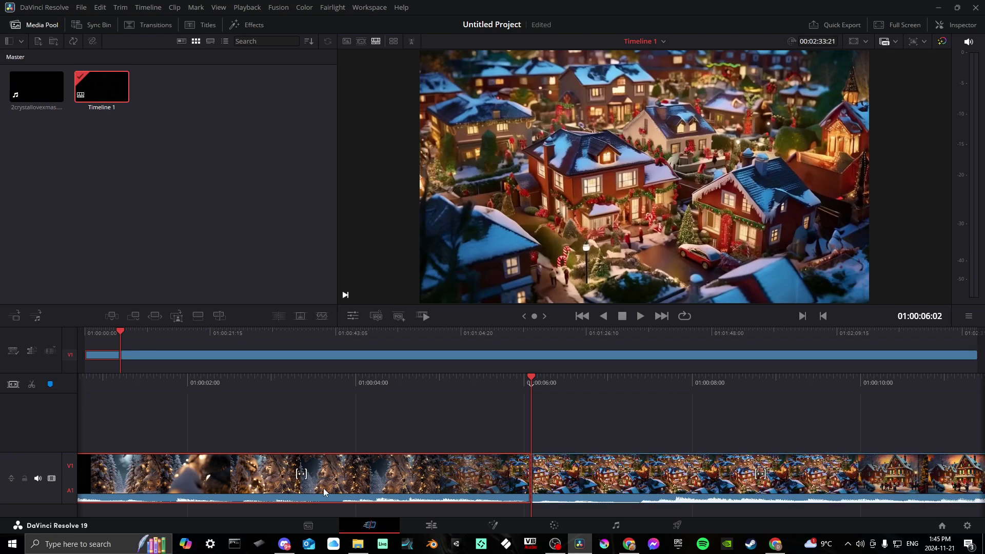
# Split the remaining long clip at 01:01:17:00 and select the new edit point.
pyautogui.click(532, 477)
pyautogui.click(532, 334)
pyautogui.click(555, 474)
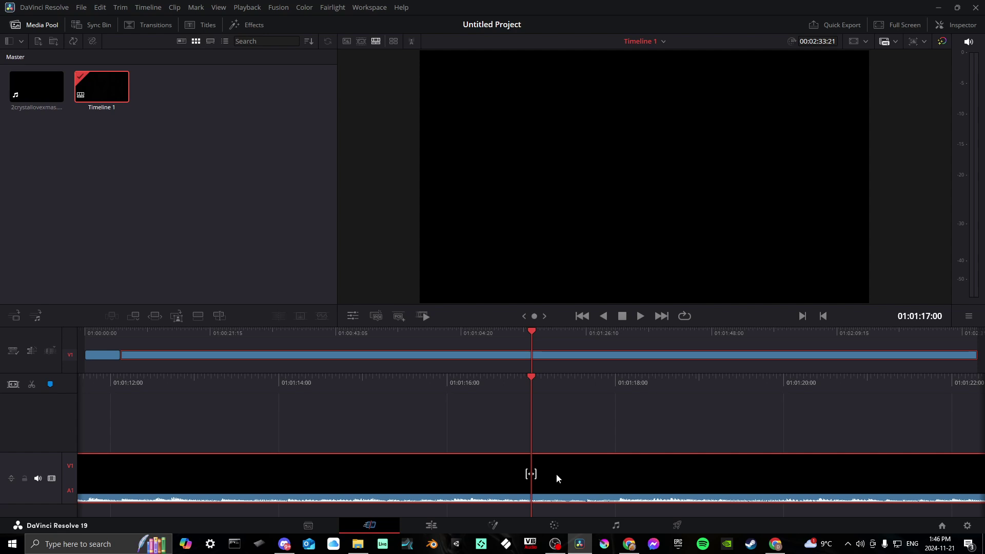
pyautogui.hotkey('ctrl', 'b')
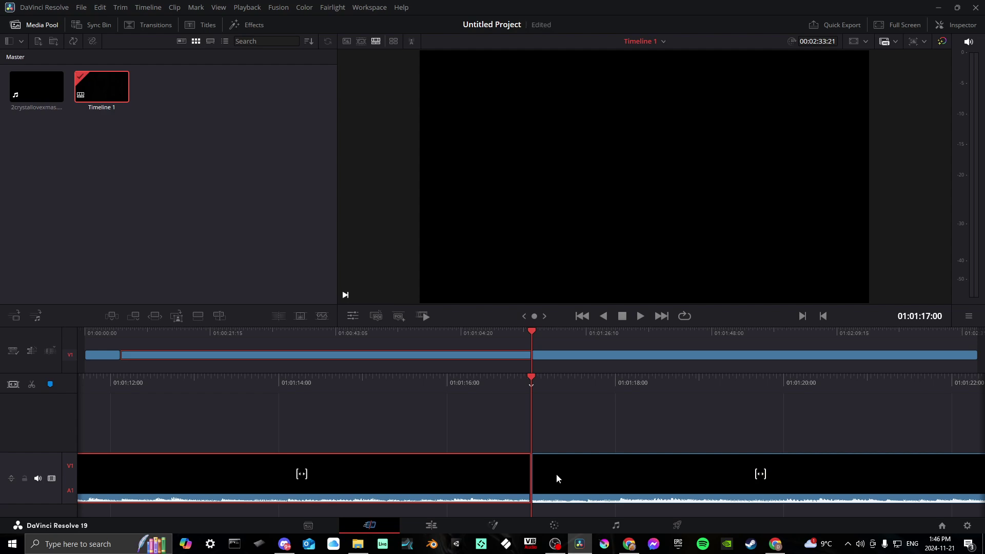
pyautogui.click(530, 472)
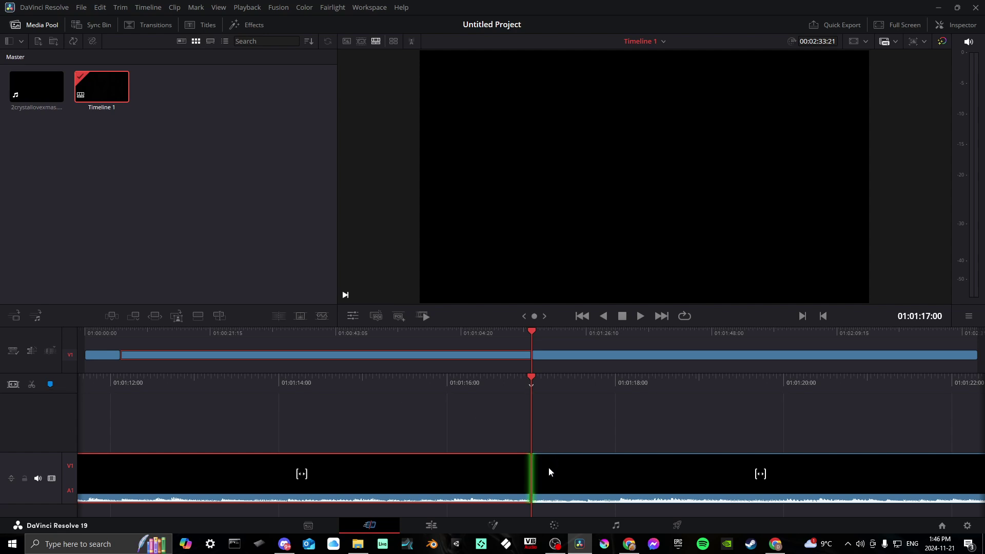
pyautogui.press('v')
# Look over the Media page and compare the timeline layouts of the Cut and Edit pages.
pyautogui.click(308, 527)
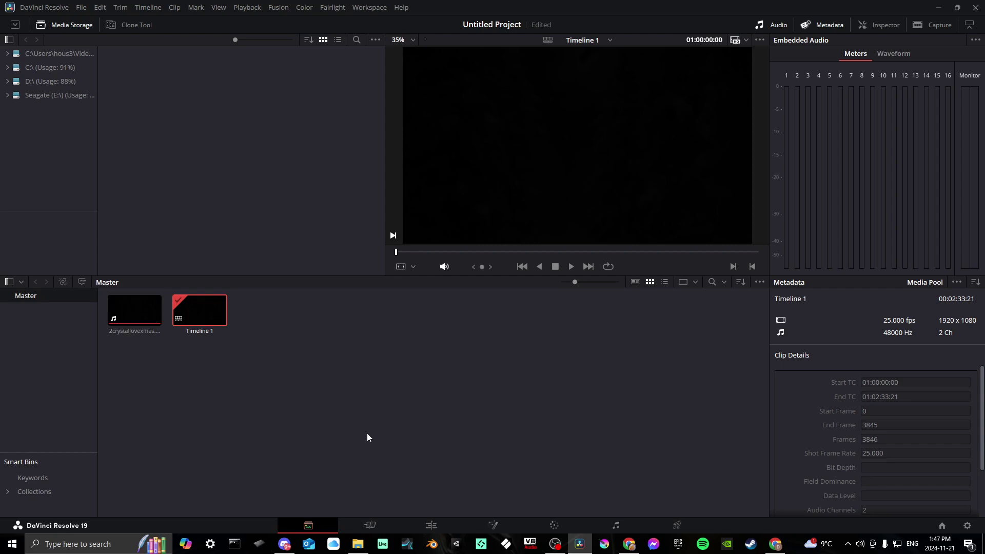
pyautogui.click(368, 526)
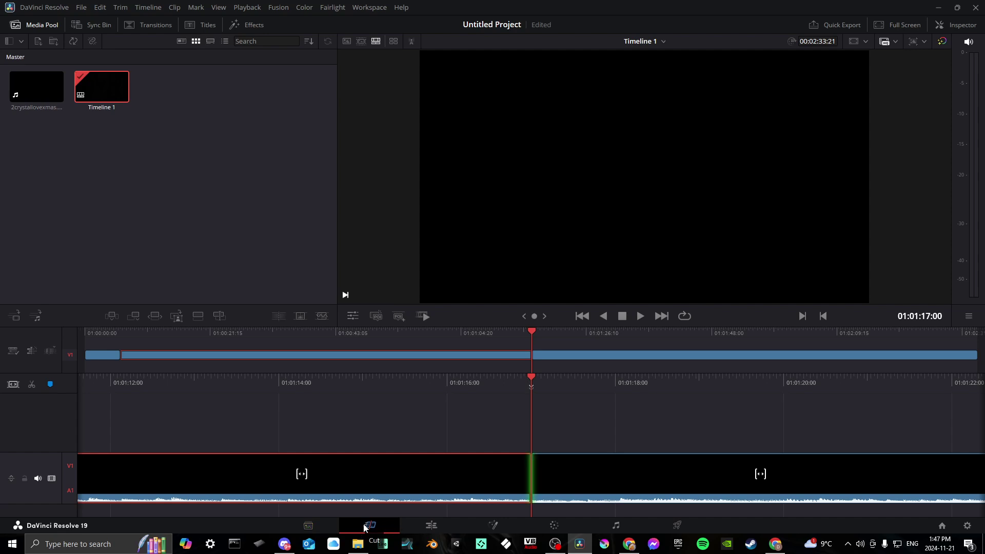
pyautogui.click(430, 526)
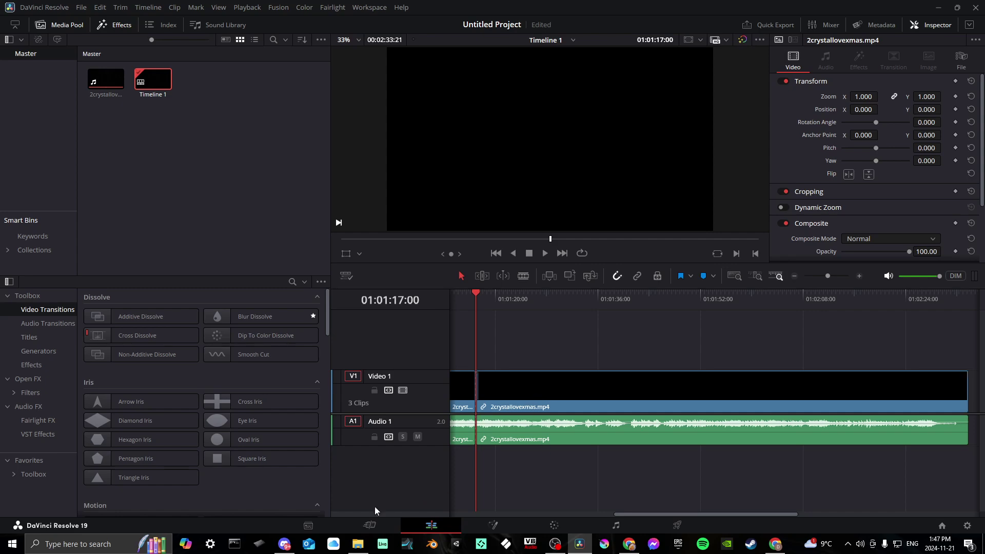
pyautogui.click(371, 528)
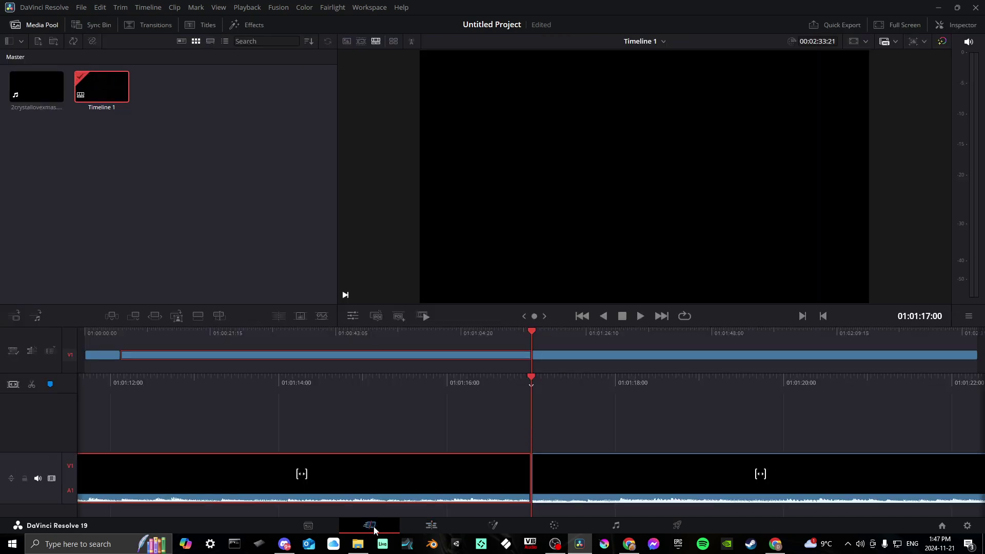
pyautogui.click(432, 526)
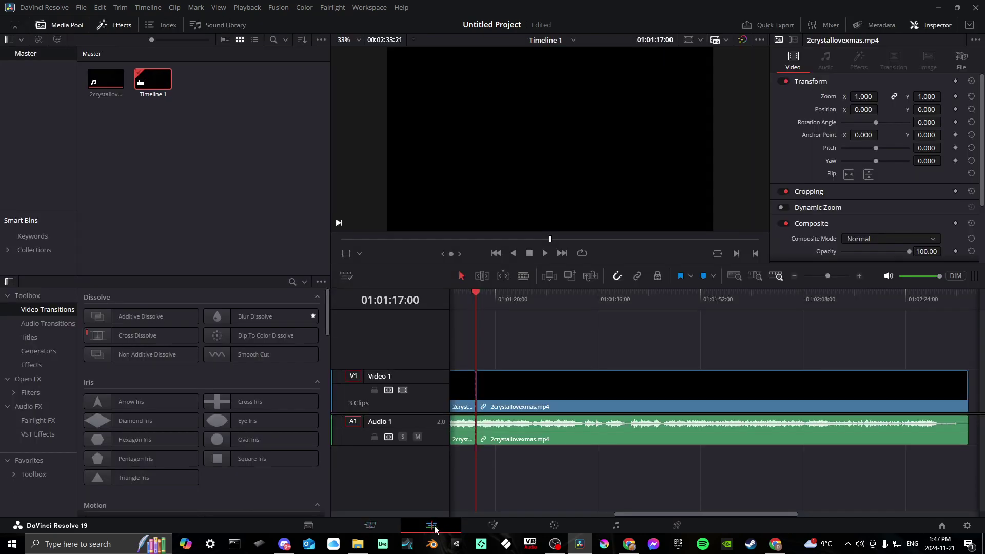
pyautogui.click(373, 531)
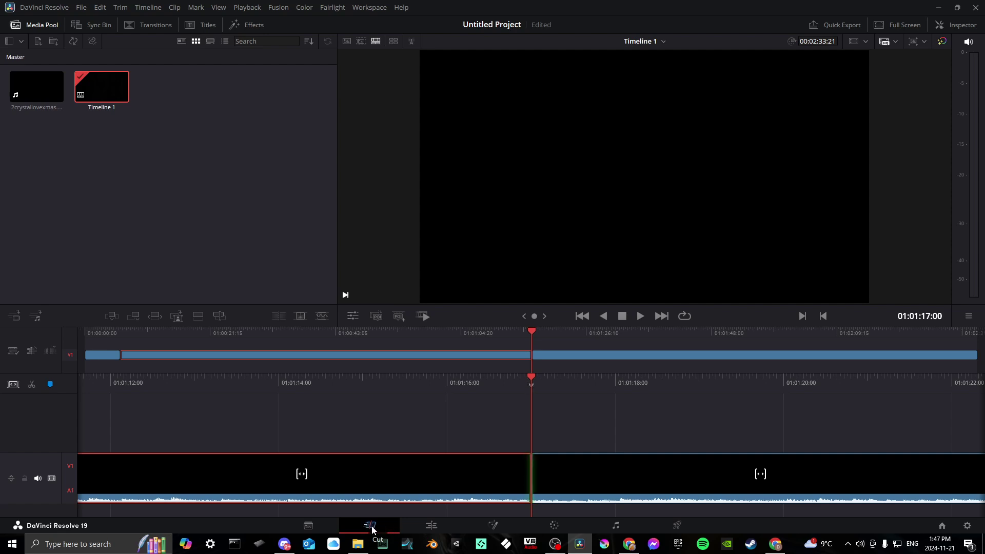
# Switch to the Edit page, add a Cross Dissolve at the 01:01:17:00 cut on Video 1, and save the project.
pyautogui.click(430, 526)
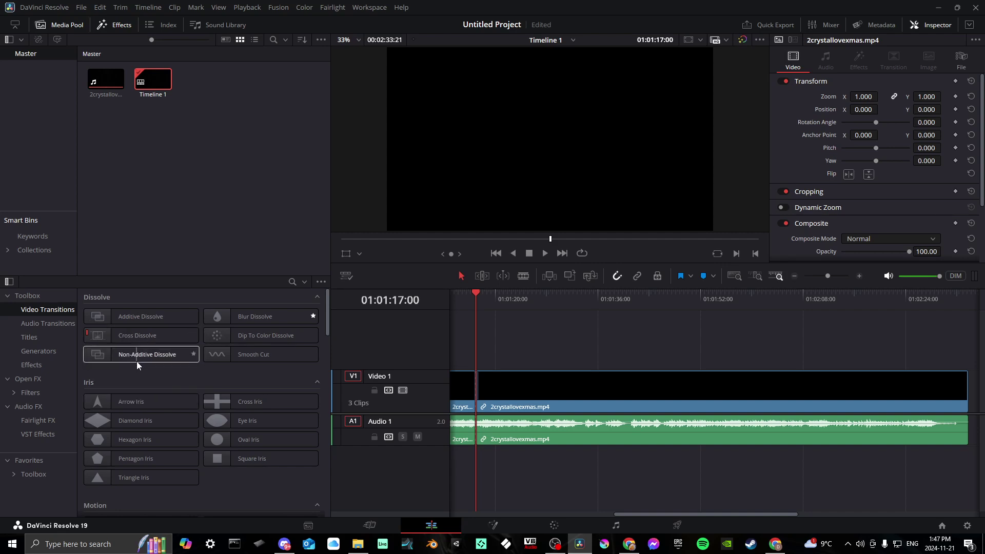
pyautogui.moveTo(140, 339); pyautogui.dragTo(593, 384)
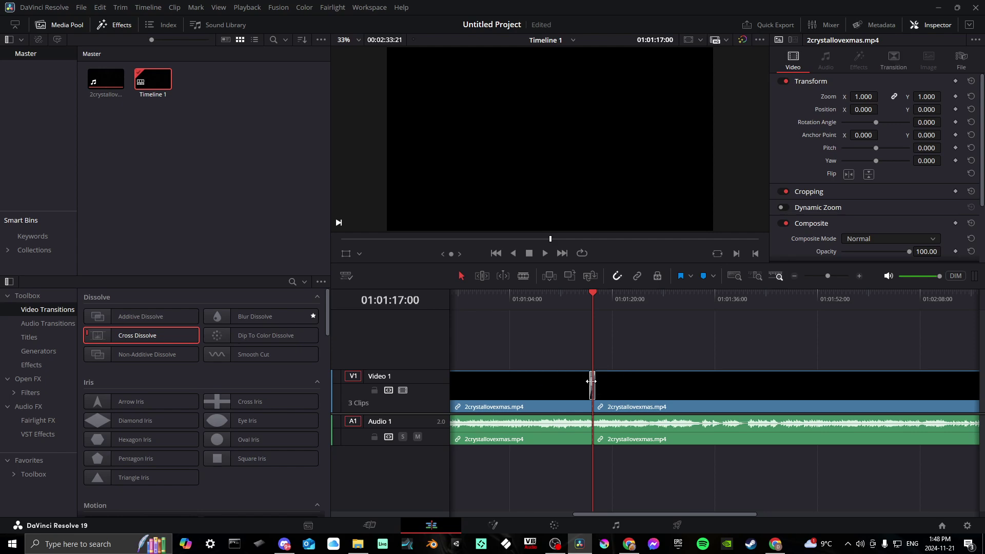
pyautogui.hotkey('ctrl', 's')
# Move the last clip's video to Video 2, about 01:03 earlier, and add a Cross Dissolve to both video clips where they overlap.
pyautogui.moveTo(626, 396)
pyautogui.mouseDown()
pyautogui.moveTo(628, 361)
pyautogui.moveTo(619, 360)
pyautogui.mouseUp()
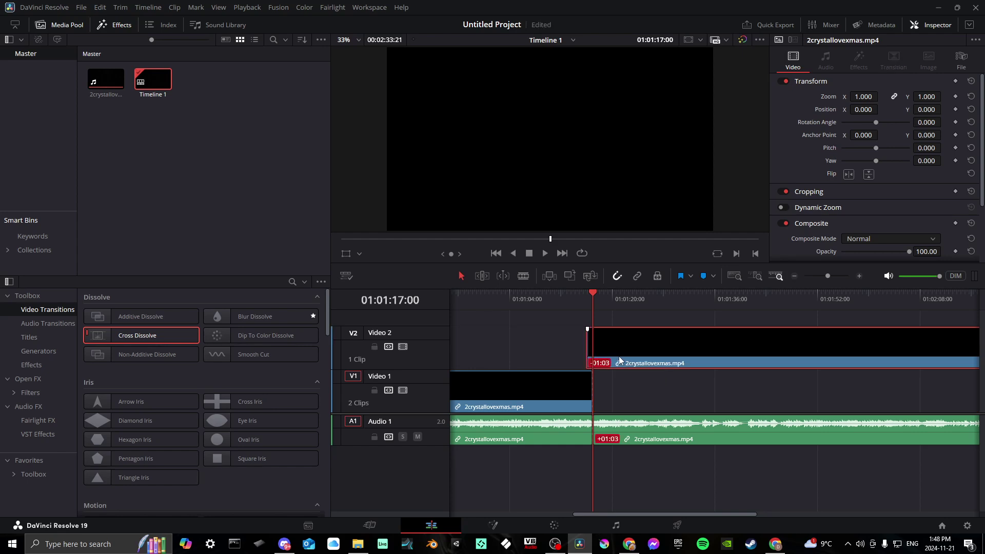
pyautogui.moveTo(131, 335); pyautogui.dragTo(584, 386)
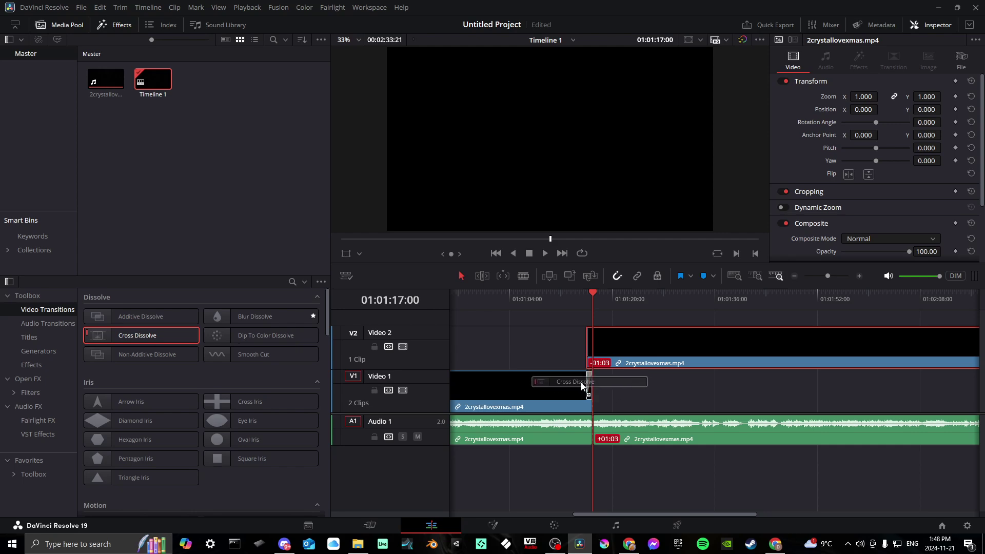
pyautogui.moveTo(131, 335); pyautogui.dragTo(598, 347)
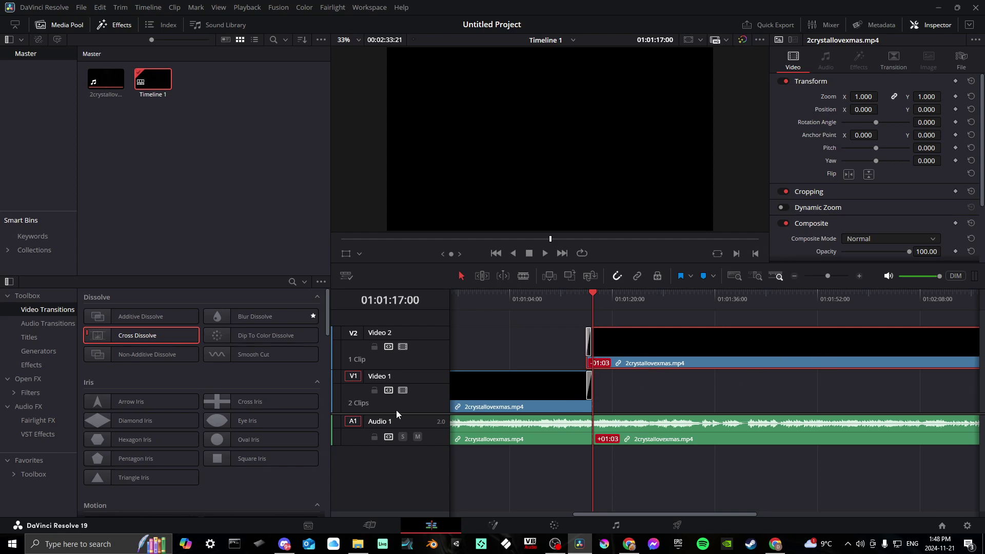
# Look through the Audio Transitions, Titles, Generators and Effects categories of the effects library.
pyautogui.click(43, 324)
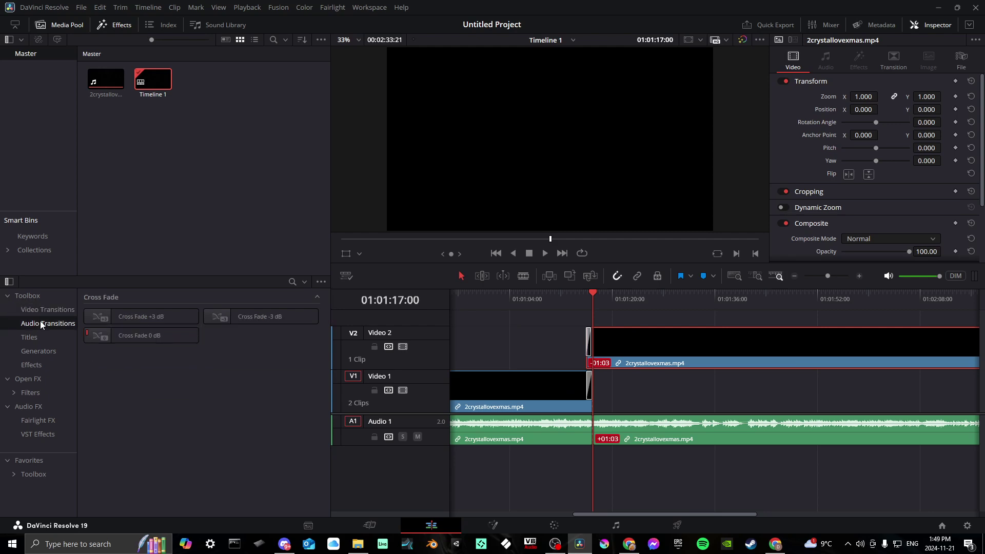
pyautogui.click(32, 338)
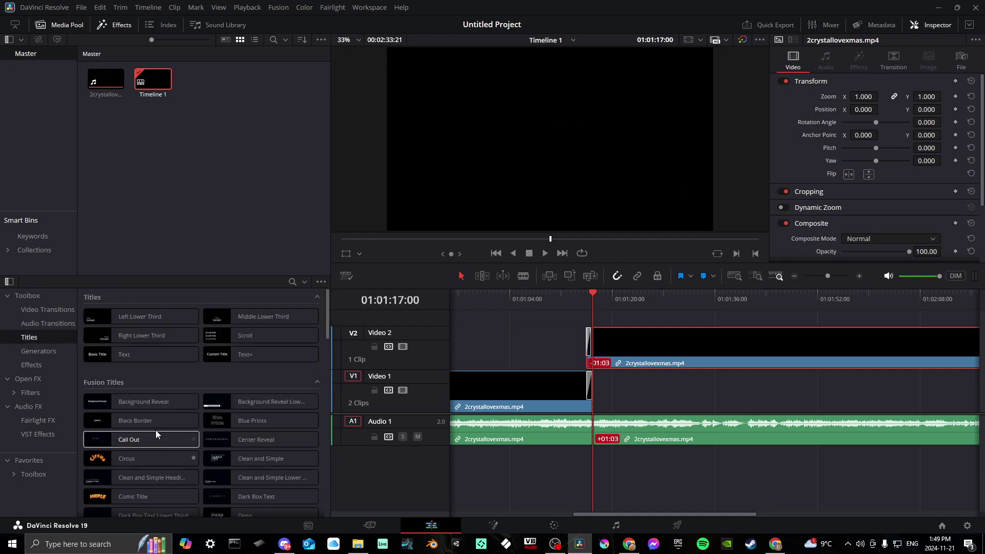
pyautogui.scroll(-6, 164, 431)
pyautogui.scroll(6, 167, 427)
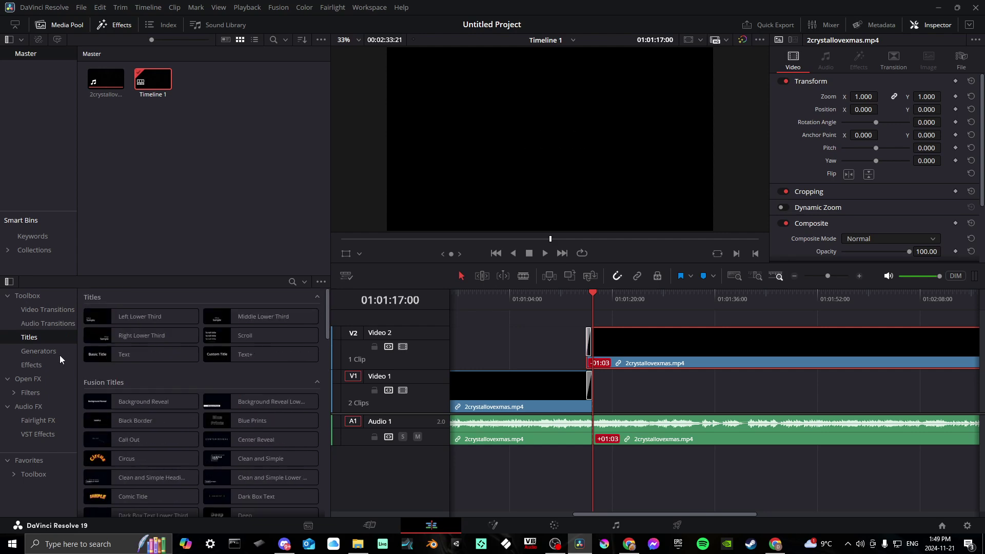
pyautogui.click(40, 353)
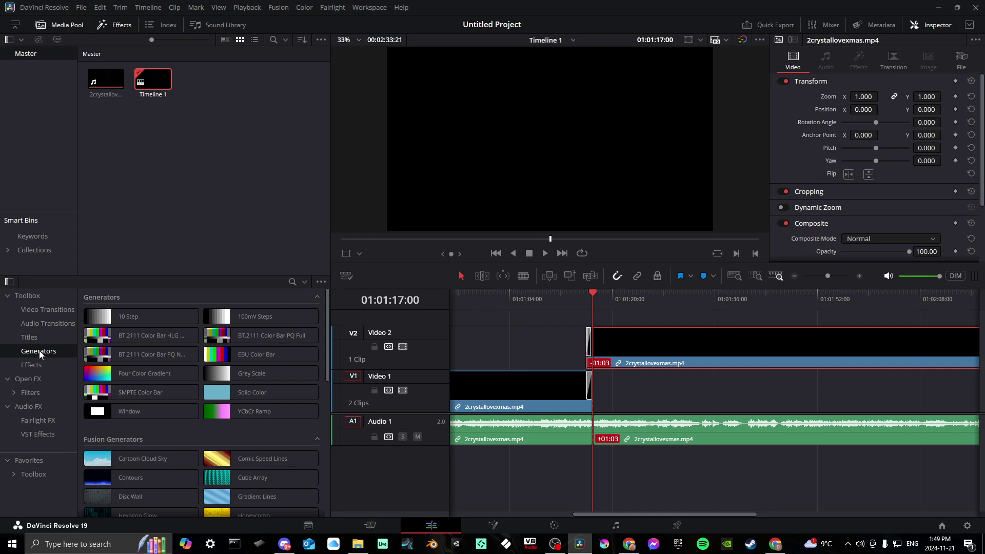
pyautogui.scroll(-5, 169, 365)
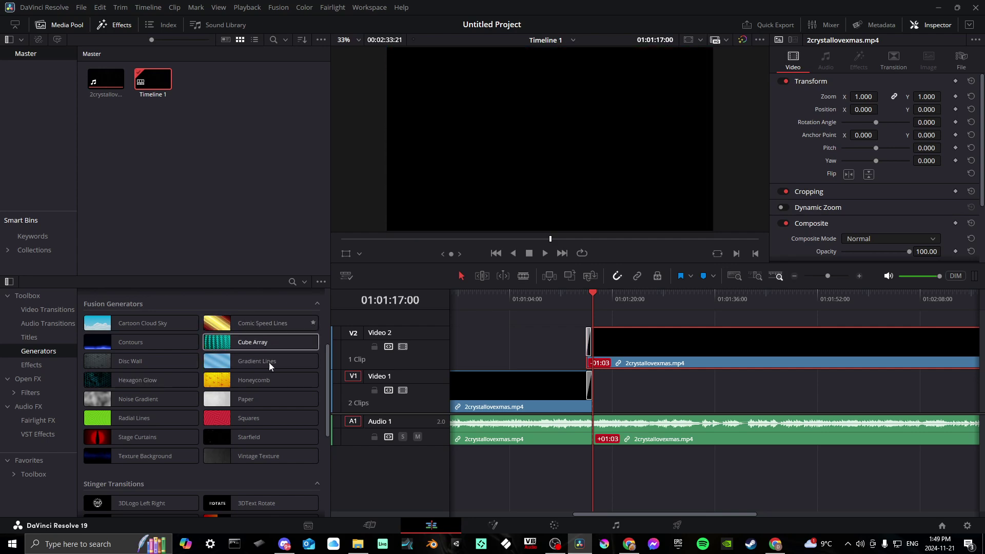
pyautogui.scroll(-3, 246, 416)
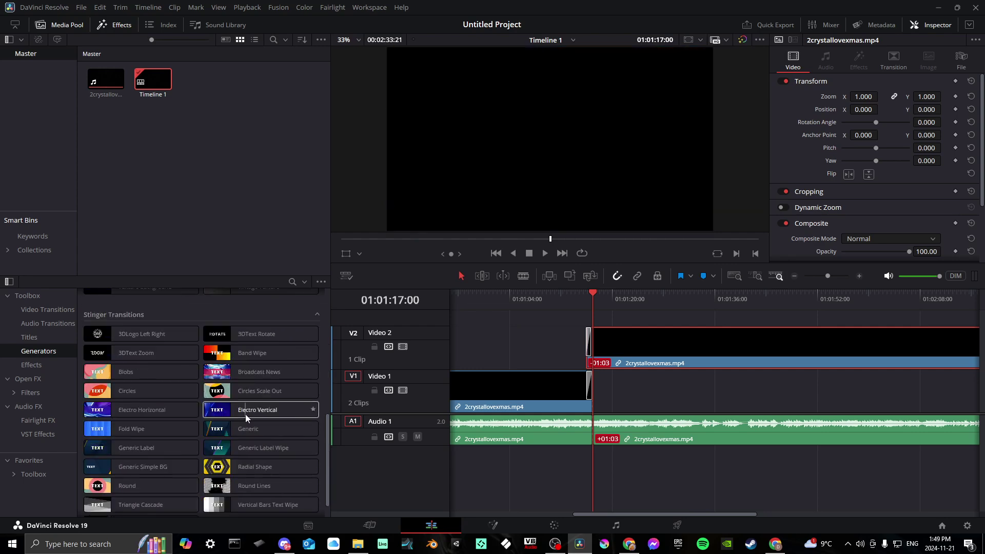
pyautogui.scroll(-2, 245, 419)
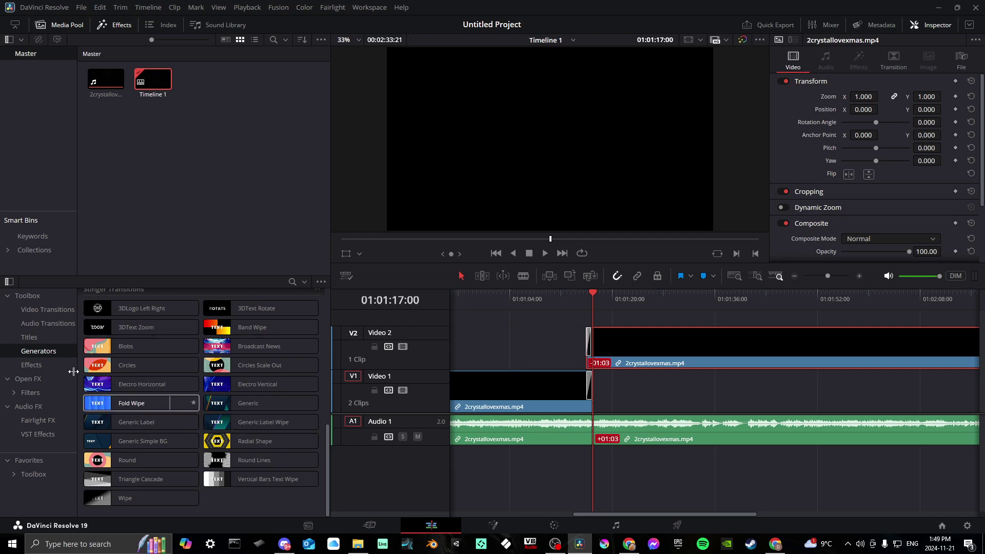
pyautogui.click(32, 365)
pyautogui.scroll(2, 153, 394)
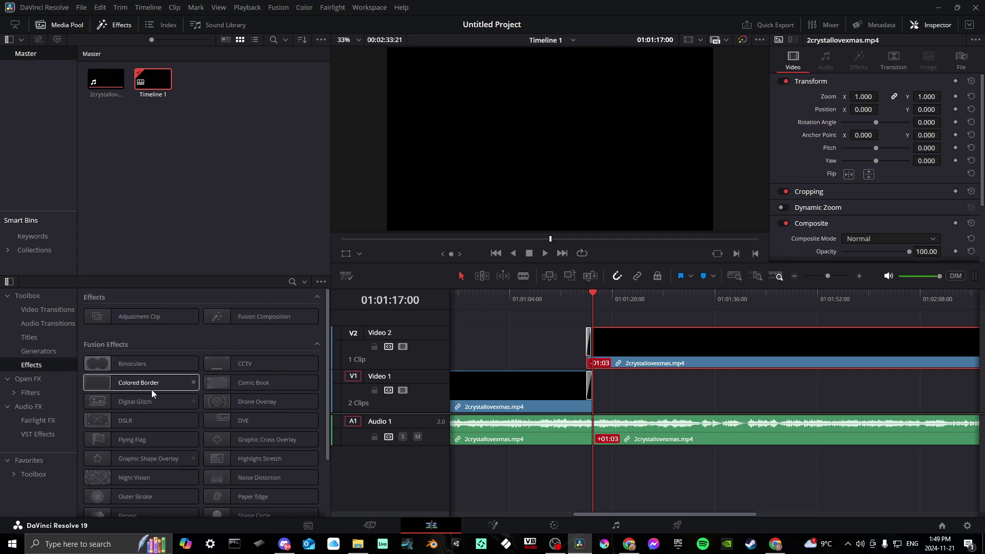
pyautogui.scroll(-2, 152, 393)
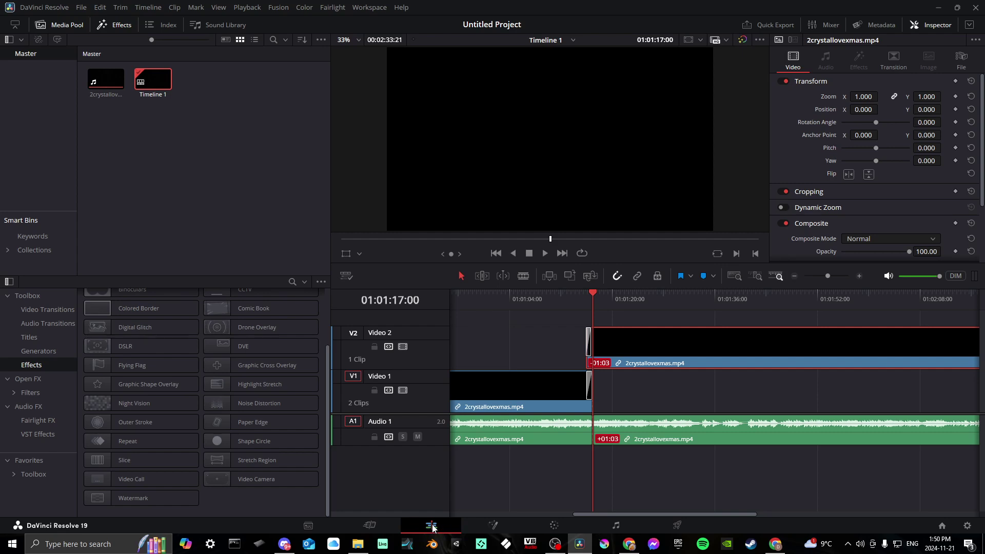
# View the Fusion page, switch to the Color page, and select the second clip, which starts at 01:00:06:02.
pyautogui.click(494, 525)
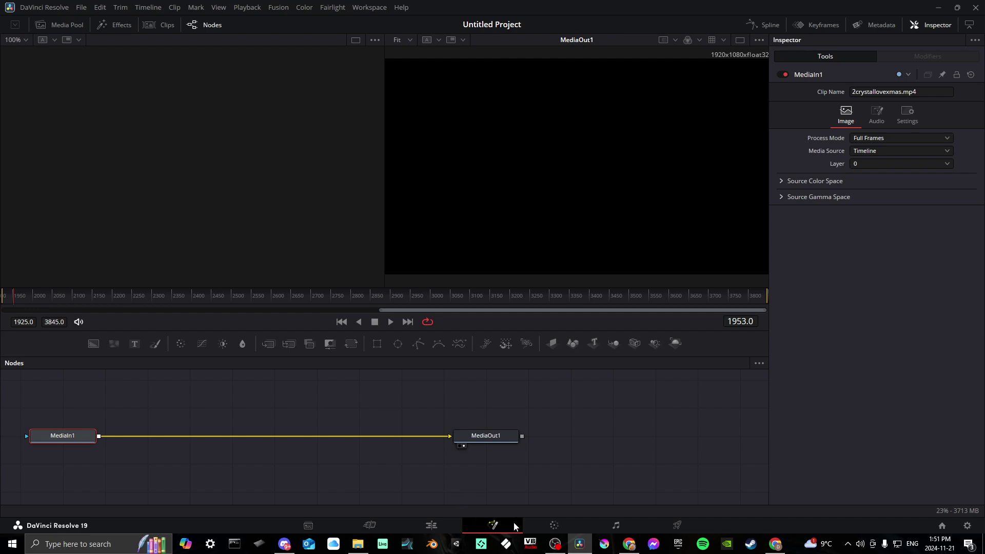
pyautogui.click(545, 526)
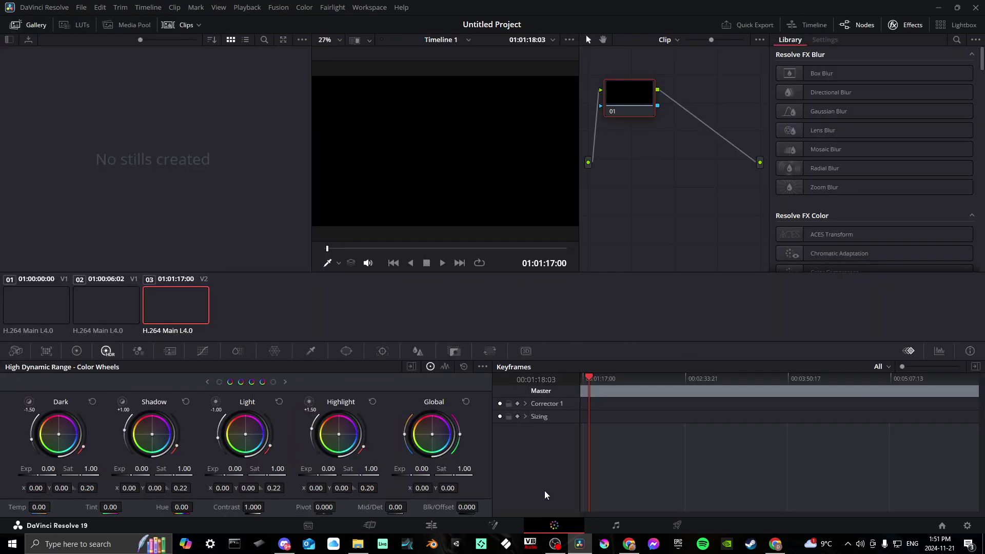
pyautogui.click(109, 314)
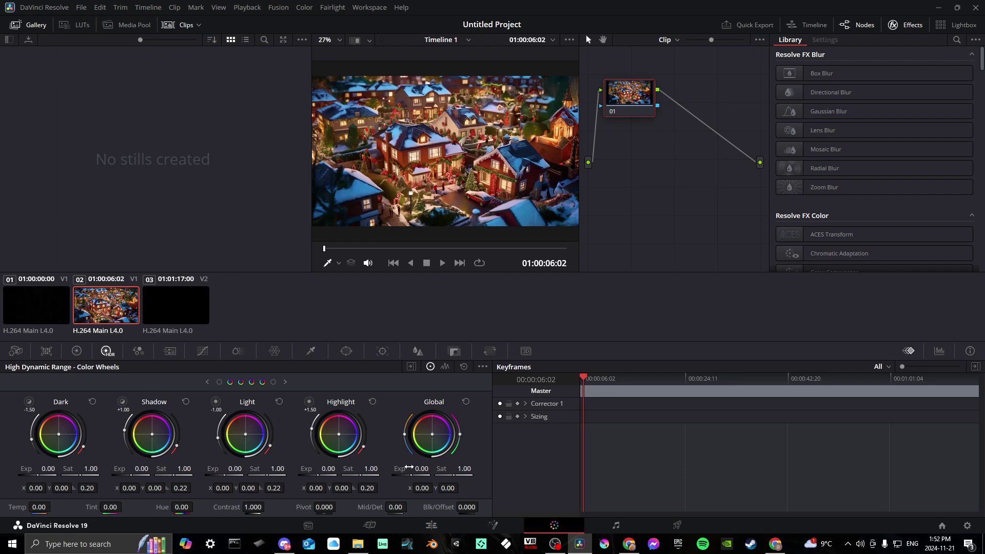
# Look through the Color page's grading palettes for the second clip, from Camera Raw to Sizing, and revisit the RGB Mixer.
pyautogui.click(16, 351)
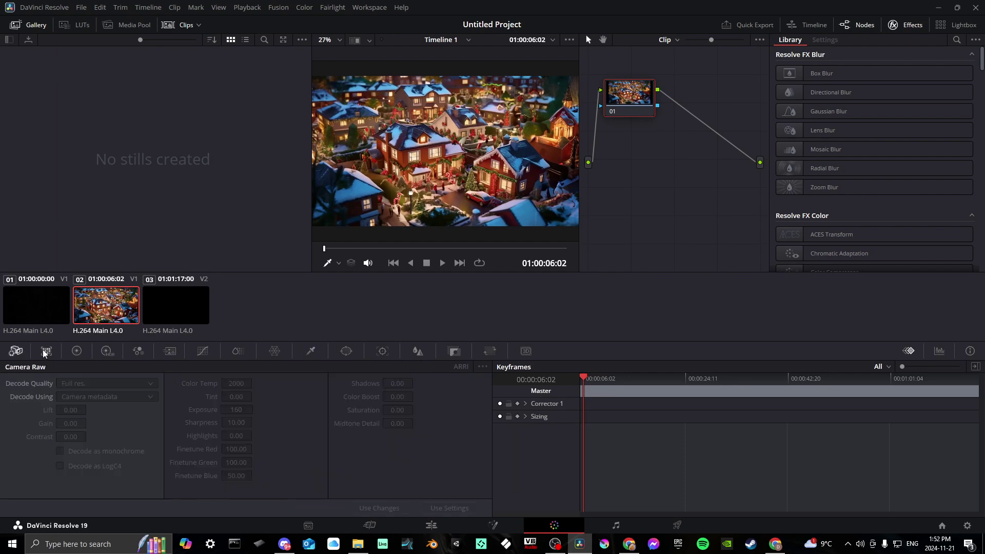
pyautogui.click(46, 351)
pyautogui.click(76, 351)
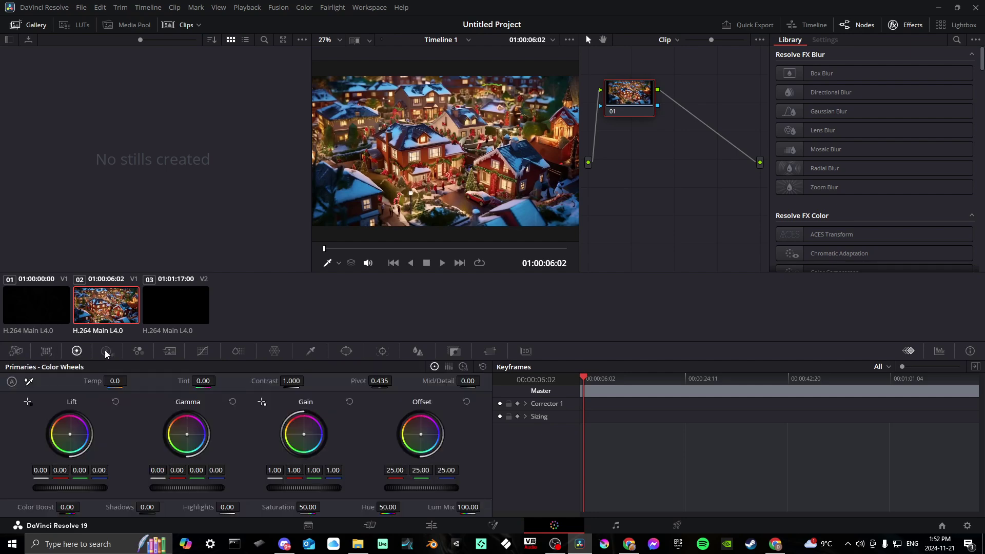
pyautogui.click(106, 352)
pyautogui.click(138, 351)
pyautogui.click(170, 351)
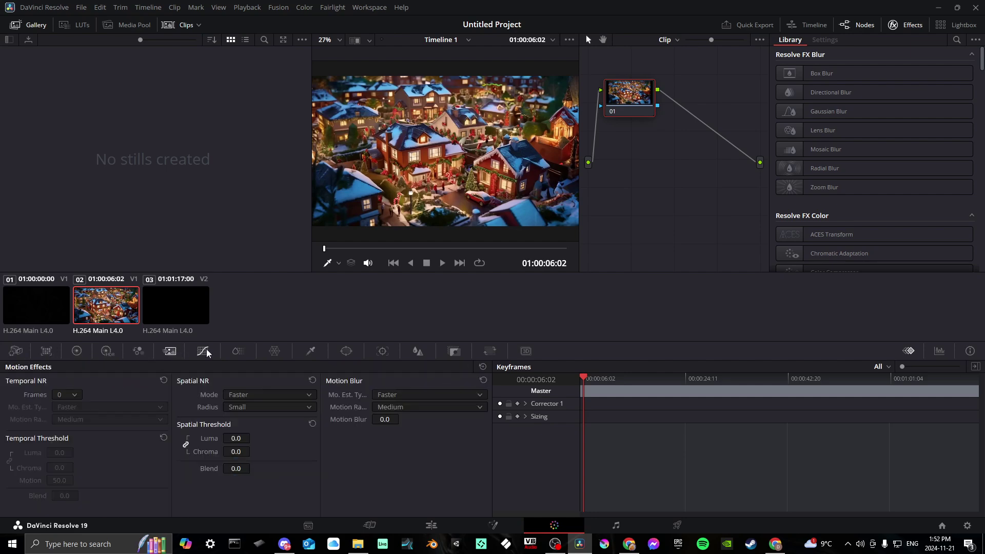
pyautogui.click(203, 351)
pyautogui.click(238, 351)
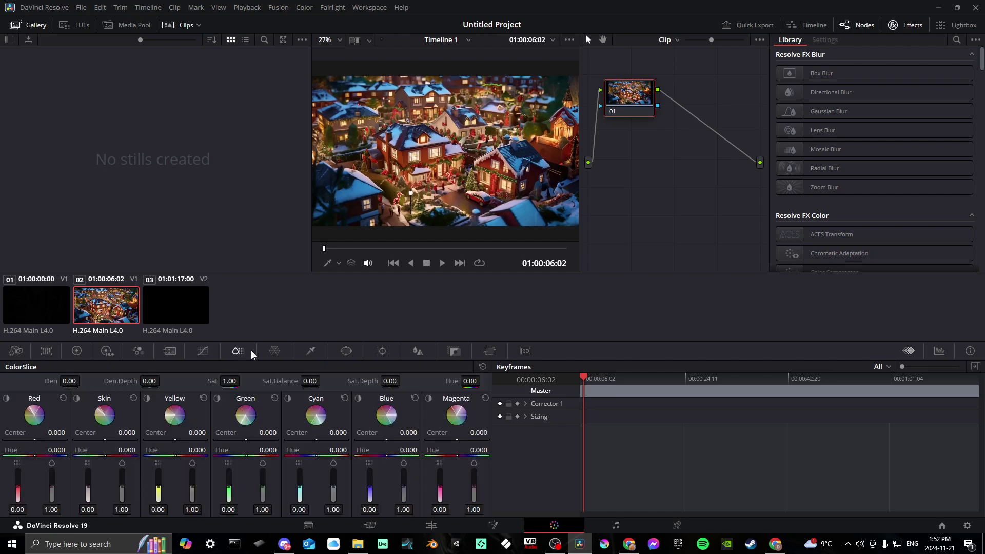
pyautogui.click(275, 351)
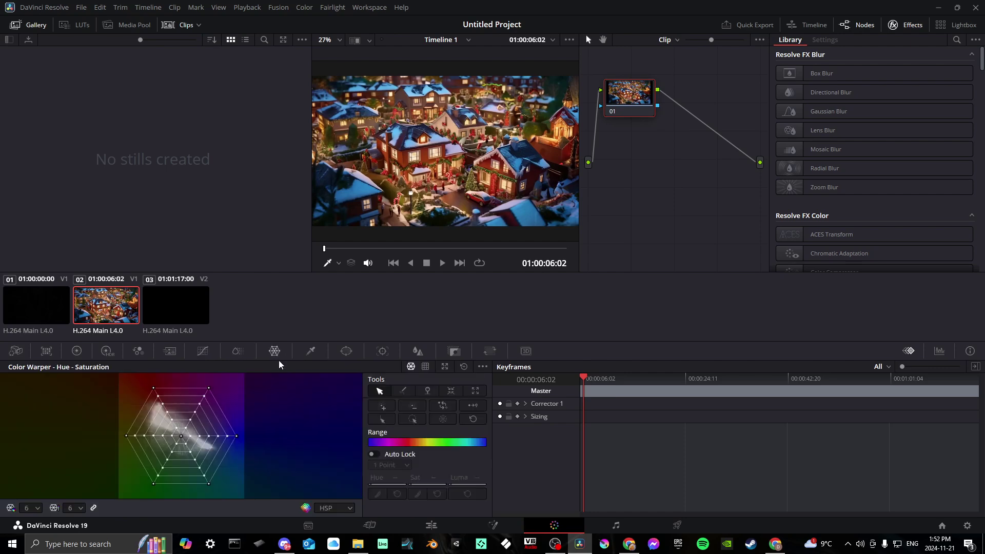
pyautogui.click(310, 352)
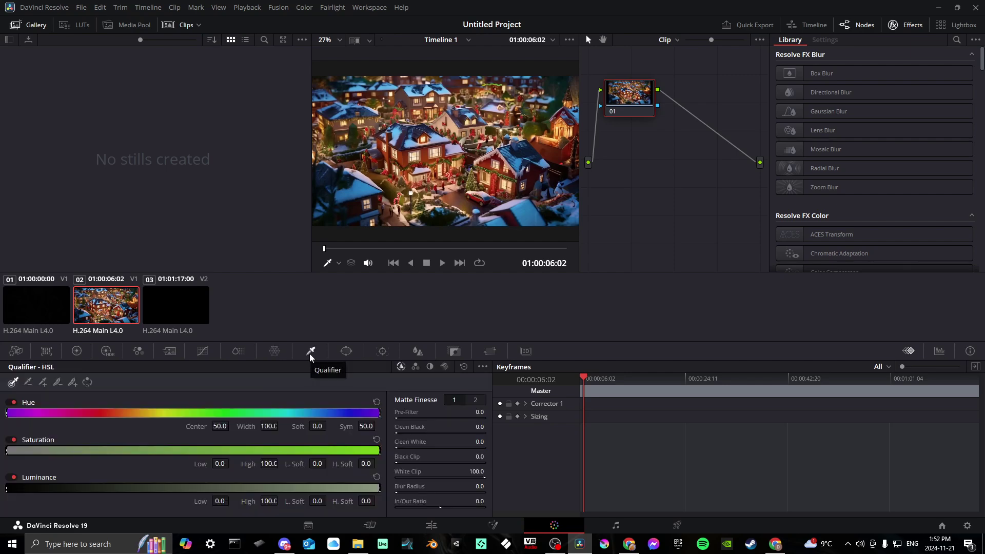
pyautogui.click(346, 351)
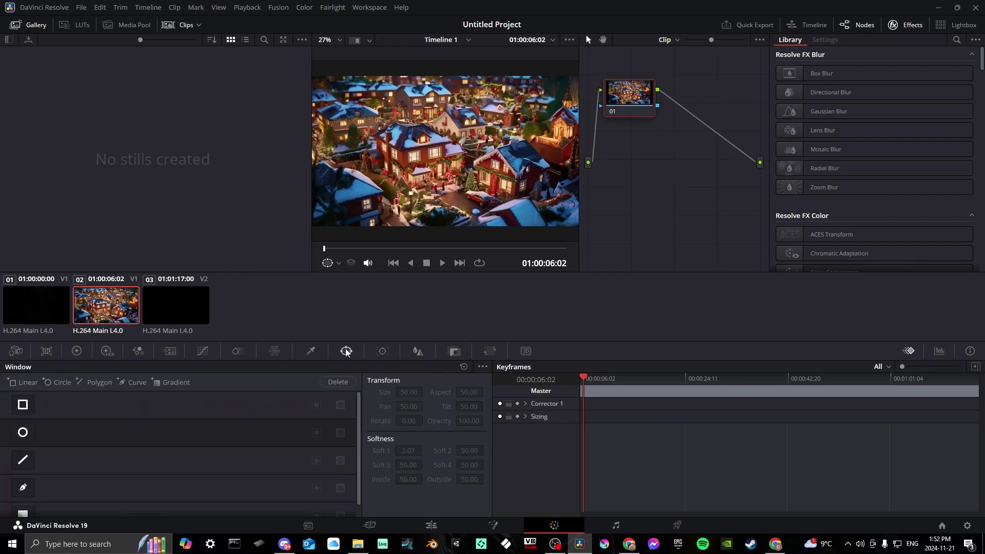
pyautogui.click(381, 351)
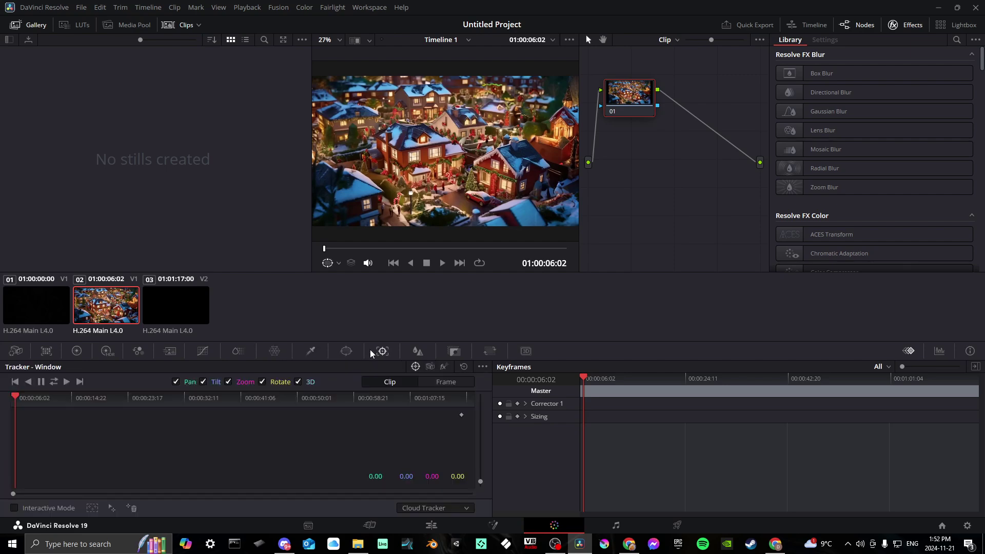
pyautogui.click(423, 352)
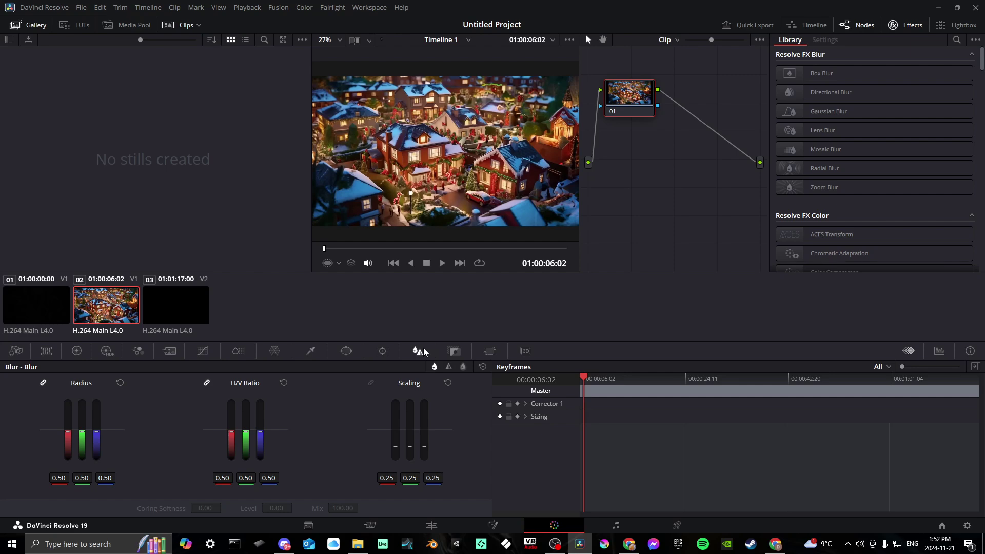
pyautogui.click(456, 353)
pyautogui.click(490, 351)
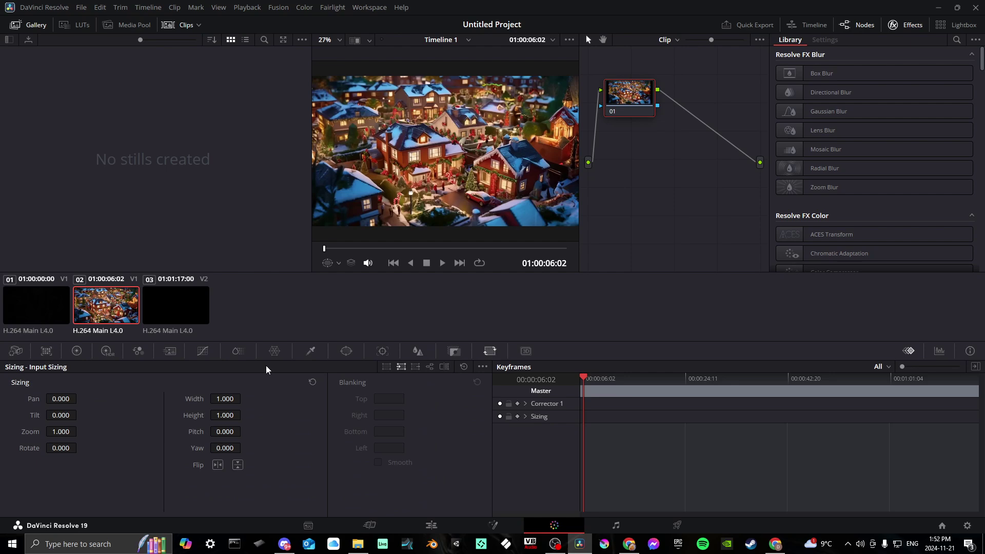
pyautogui.click(139, 351)
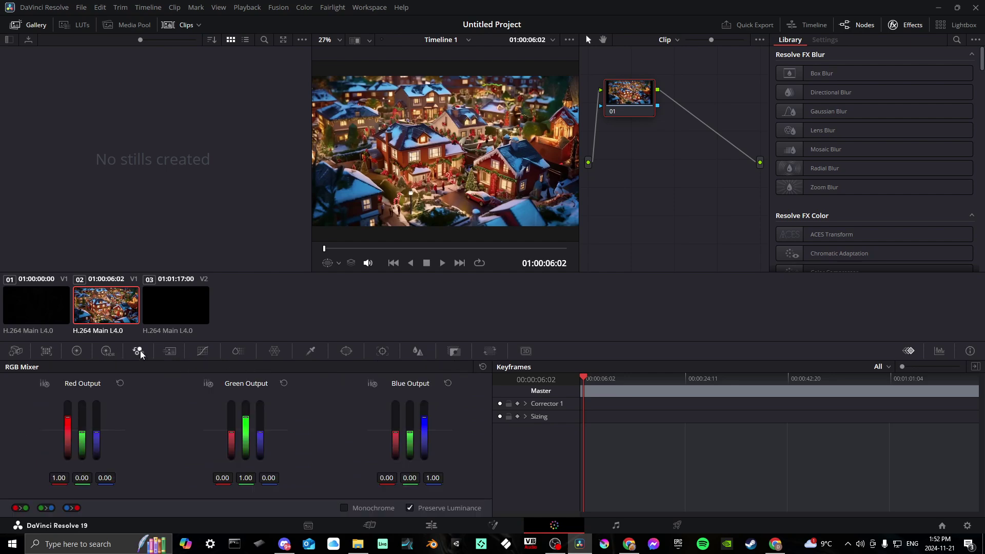
# Adjust the second clip's primary color wheels to Lift -0.05, 0.01, -0.06, 0.01 and Gamma blue -0.02.
pyautogui.click(77, 351)
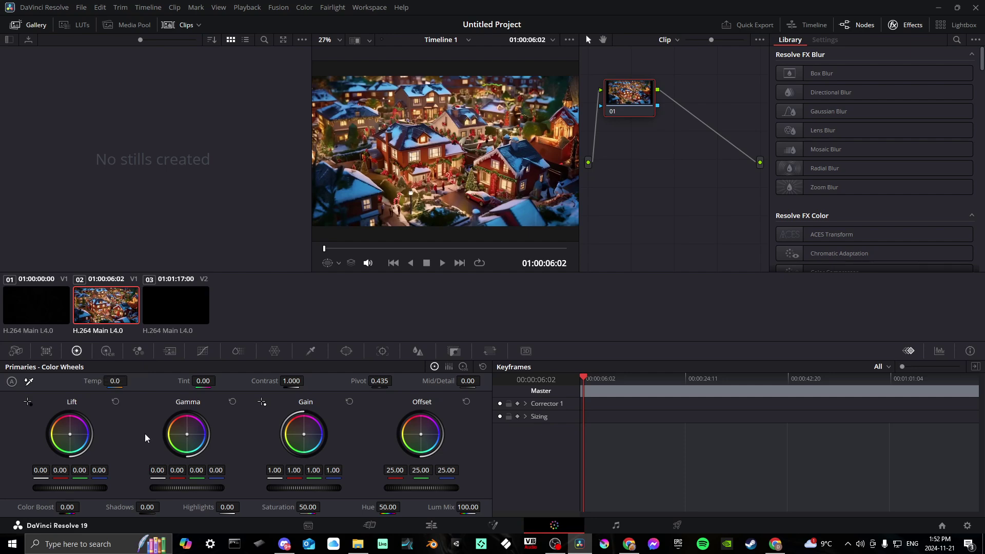
pyautogui.moveTo(75, 439); pyautogui.dragTo(71, 434)
pyautogui.moveTo(190, 436); pyautogui.dragTo(178, 440)
pyautogui.moveTo(40, 470); pyautogui.dragTo(66, 488)
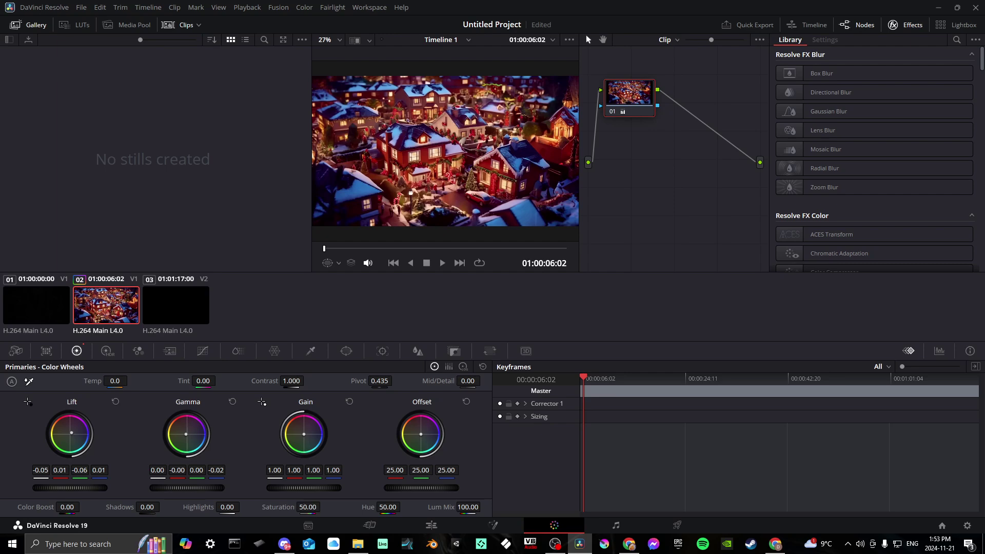
# Set the second clip's Color Boost to 10.50, Shadows to -7.00 and Highlights to 35.00 in the primaries.
pyautogui.moveTo(67, 507)
pyautogui.mouseDown()
pyautogui.moveTo(44, 507)
pyautogui.moveTo(67, 508)
pyautogui.mouseUp()
pyautogui.moveTo(147, 507); pyautogui.dragTo(144, 507)
pyautogui.moveTo(219, 507)
pyautogui.mouseDown()
pyautogui.moveTo(190, 507)
pyautogui.moveTo(227, 507)
pyautogui.mouseUp()
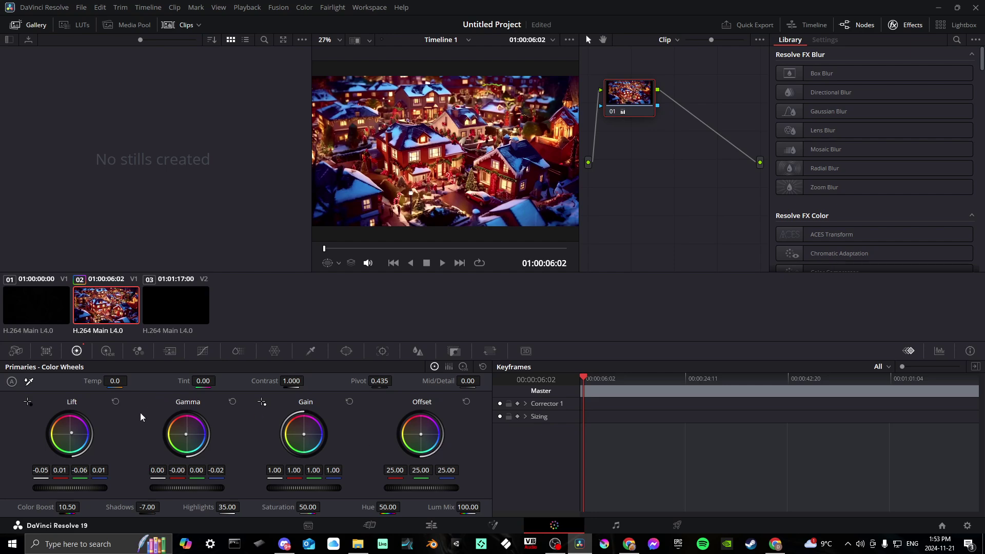
# Slightly shift the Dark, Shadow, Light, Highlight and Global HDR wheels, adjust the HDR temperature, and view the RGB Mixer.
pyautogui.click(107, 351)
pyautogui.moveTo(58, 434); pyautogui.dragTo(58, 434)
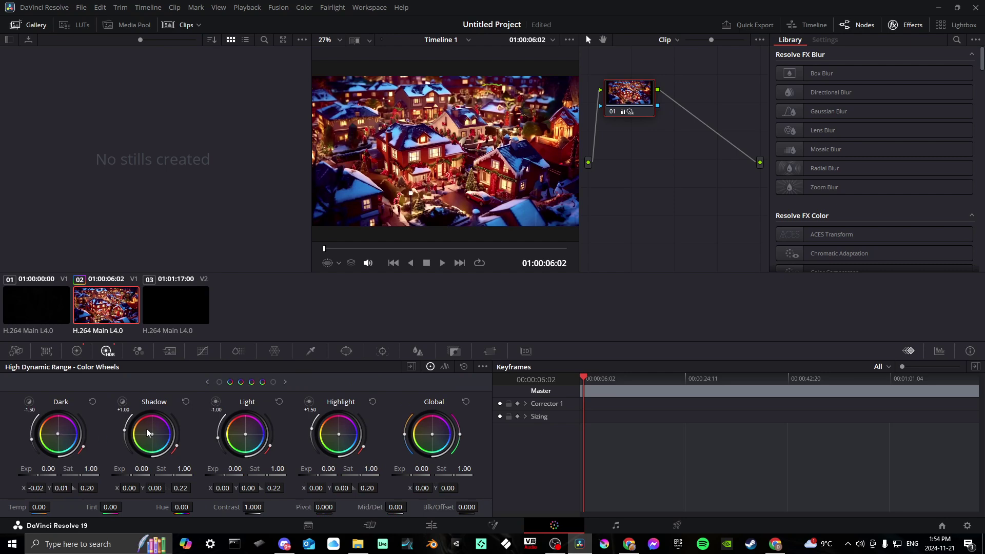
pyautogui.moveTo(152, 435); pyautogui.dragTo(150, 435)
pyautogui.moveTo(247, 437); pyautogui.dragTo(247, 436)
pyautogui.moveTo(339, 436); pyautogui.dragTo(339, 437)
pyautogui.moveTo(434, 434); pyautogui.dragTo(433, 435)
pyautogui.moveTo(40, 507); pyautogui.dragTo(182, 507)
pyautogui.click(137, 351)
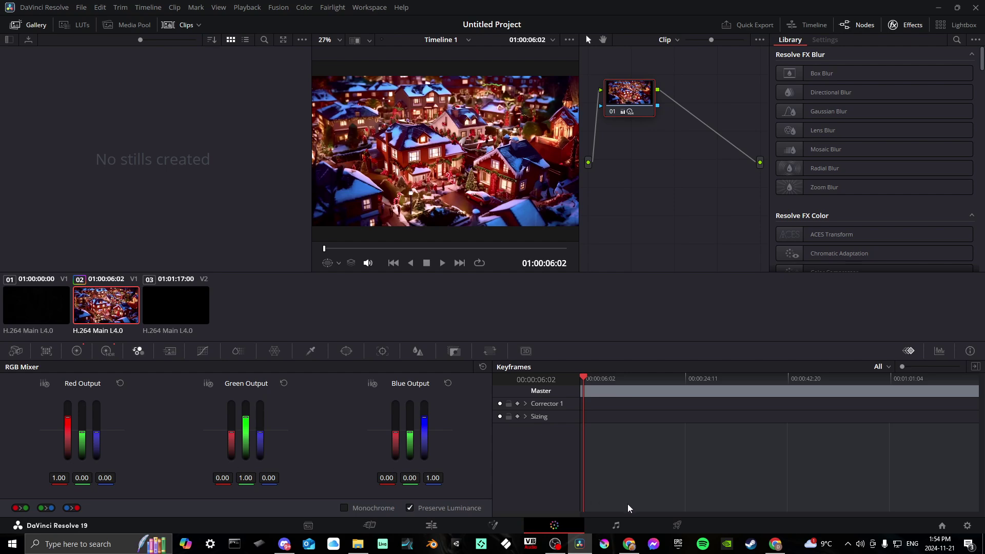
# Switch to the Fairlight page, select the last audio clip, and set the Bus 1 level to -0.1.
pyautogui.click(616, 526)
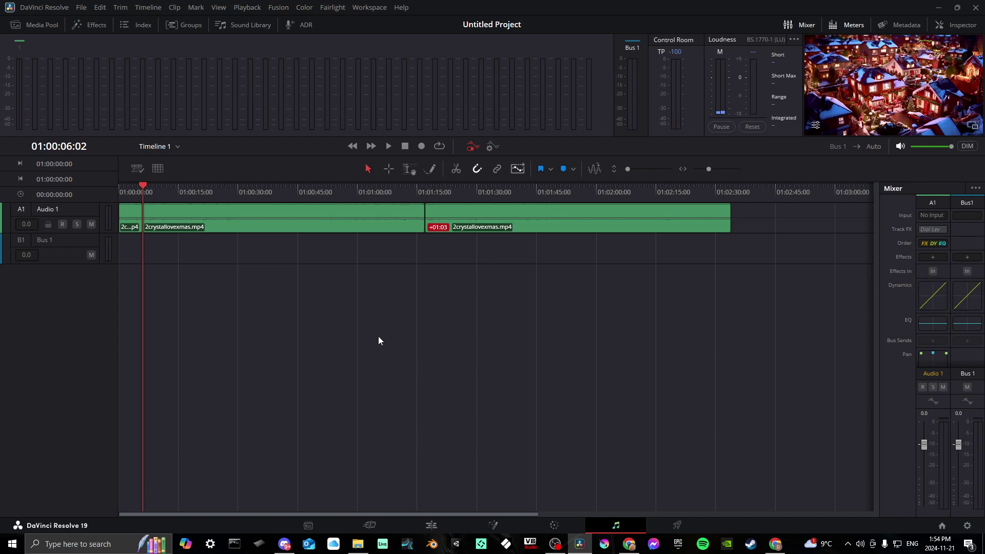
pyautogui.click(160, 219)
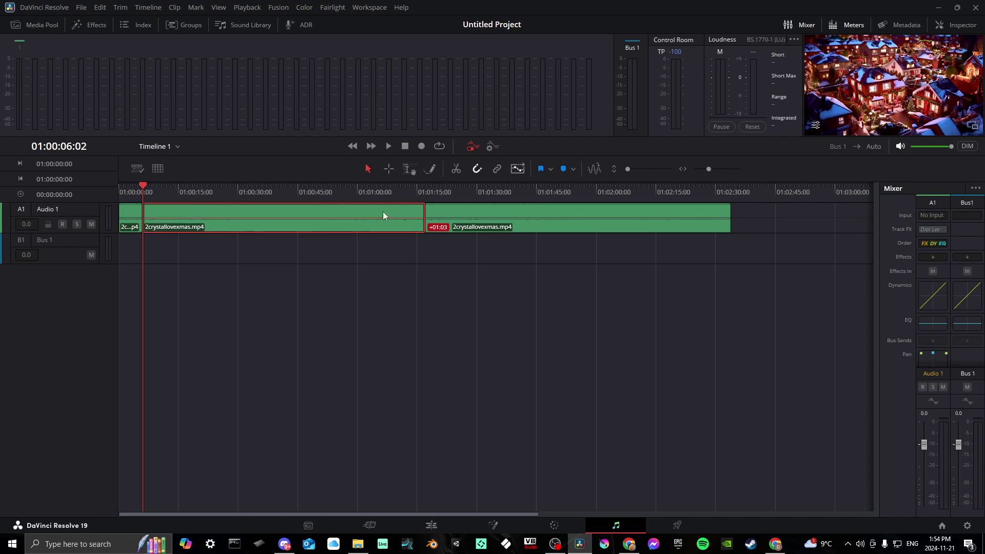
pyautogui.click(546, 207)
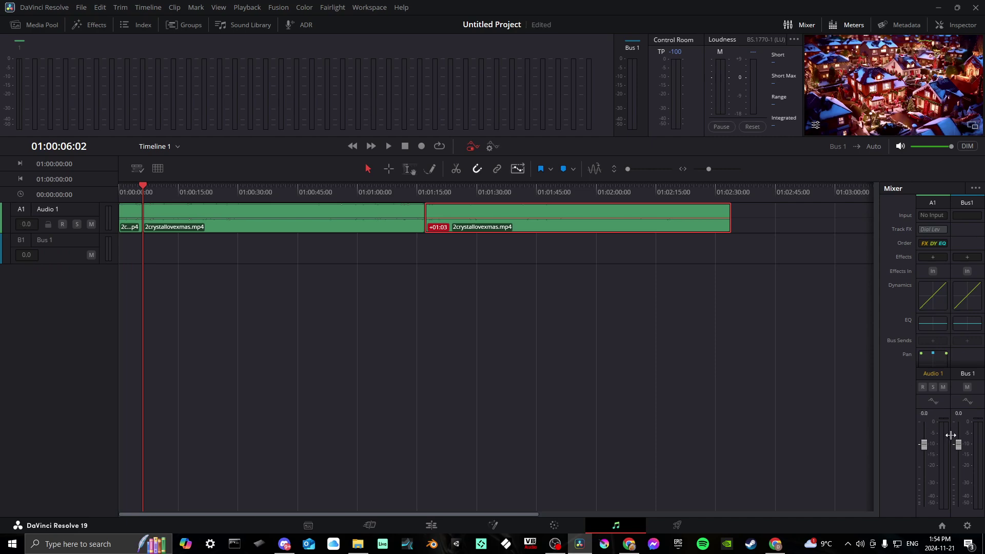
pyautogui.moveTo(959, 444); pyautogui.dragTo(961, 445)
# Look through the audio effect categories available for the Audio 1 track, and switch to the Deliver page.
pyautogui.click(930, 257)
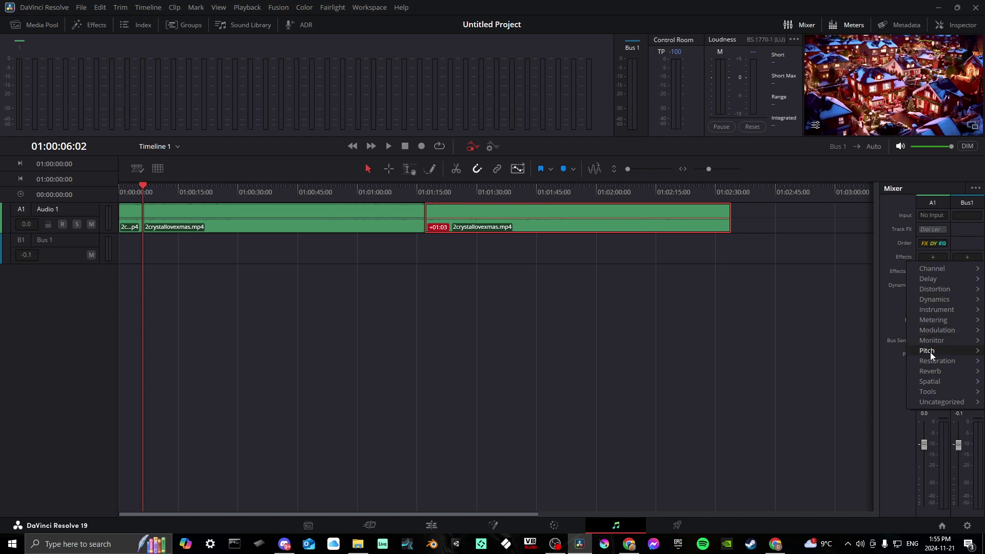
pyautogui.moveTo(936, 403)
pyautogui.moveTo(932, 280)
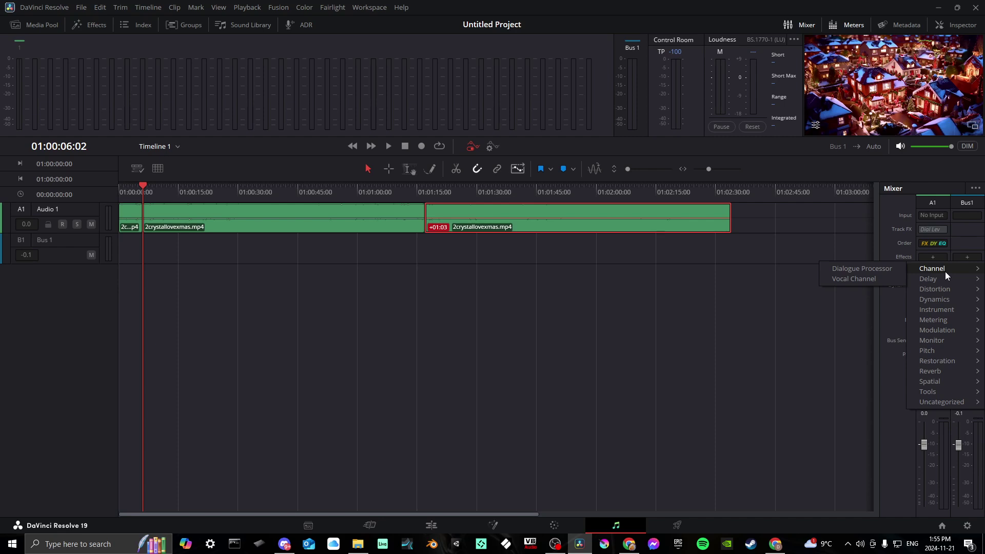
pyautogui.moveTo(952, 370)
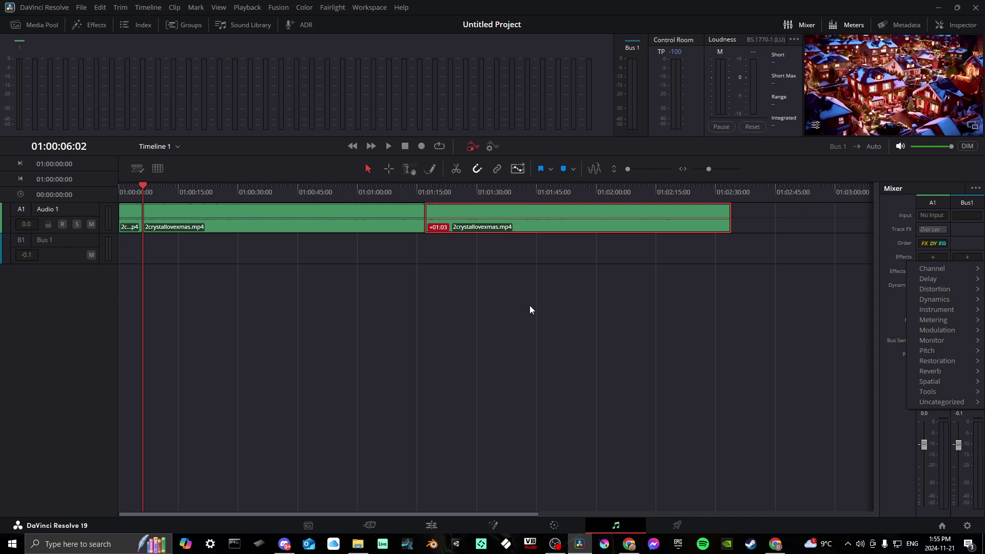
pyautogui.click(678, 530)
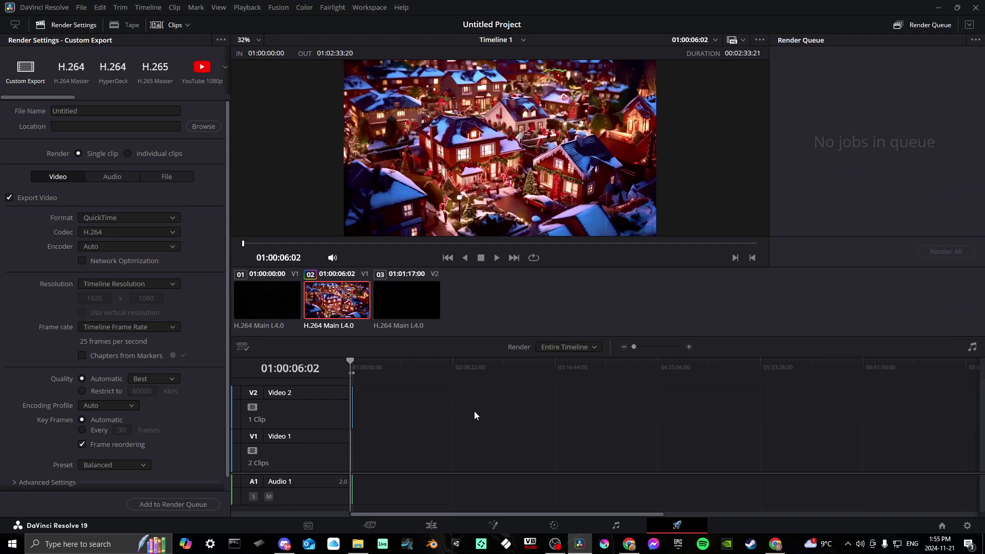
# Name the export file xmascrystallove and choose the Videos folder as its save location.
pyautogui.click(105, 110)
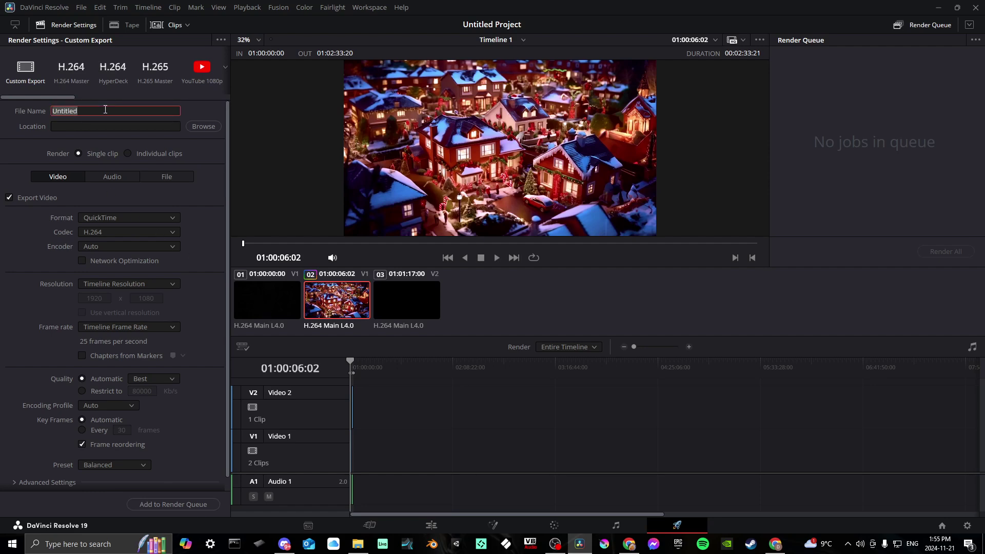
pyautogui.write('xmascrystallove')
pyautogui.click(203, 127)
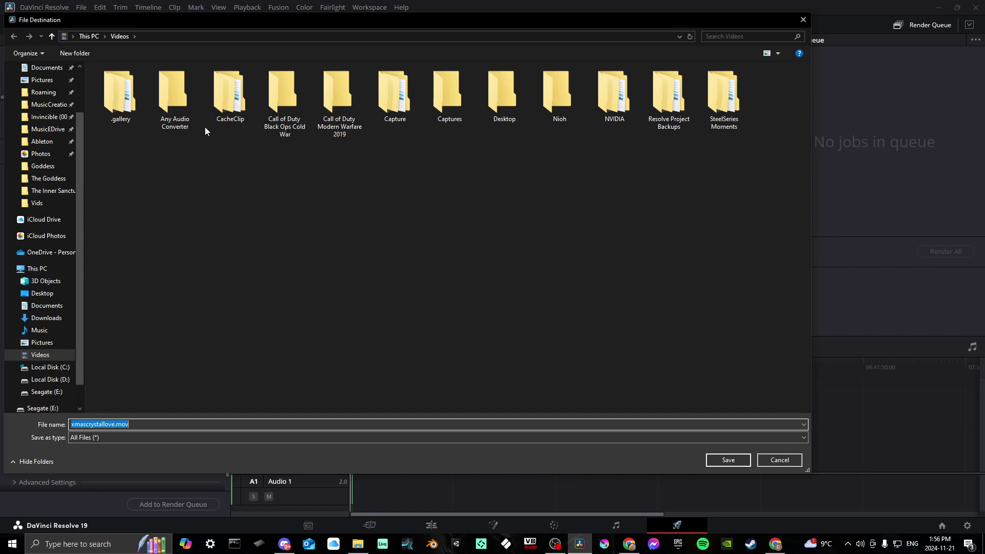
pyautogui.click(731, 463)
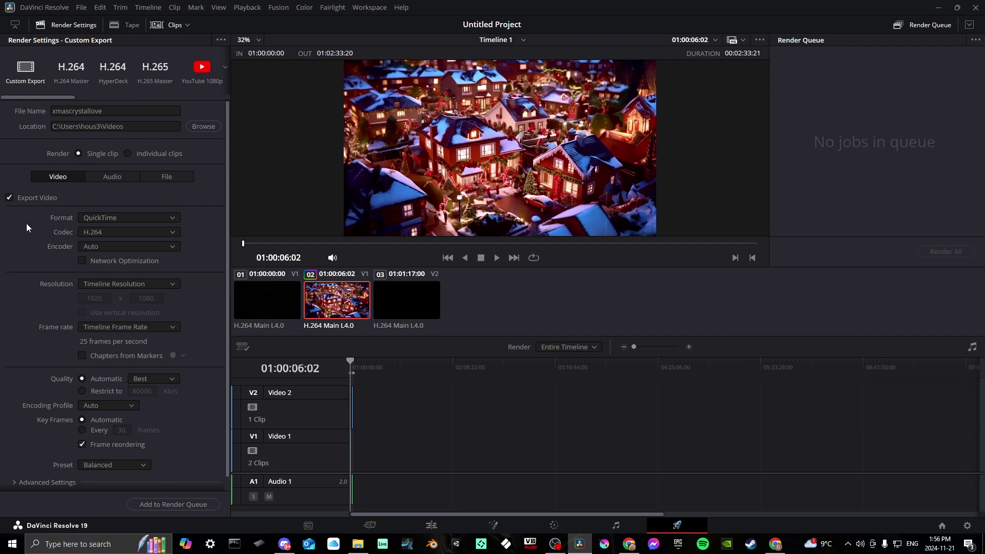
# Try an audio-only export in Wave format with video export disabled, and turn video export back on.
pyautogui.click(9, 198)
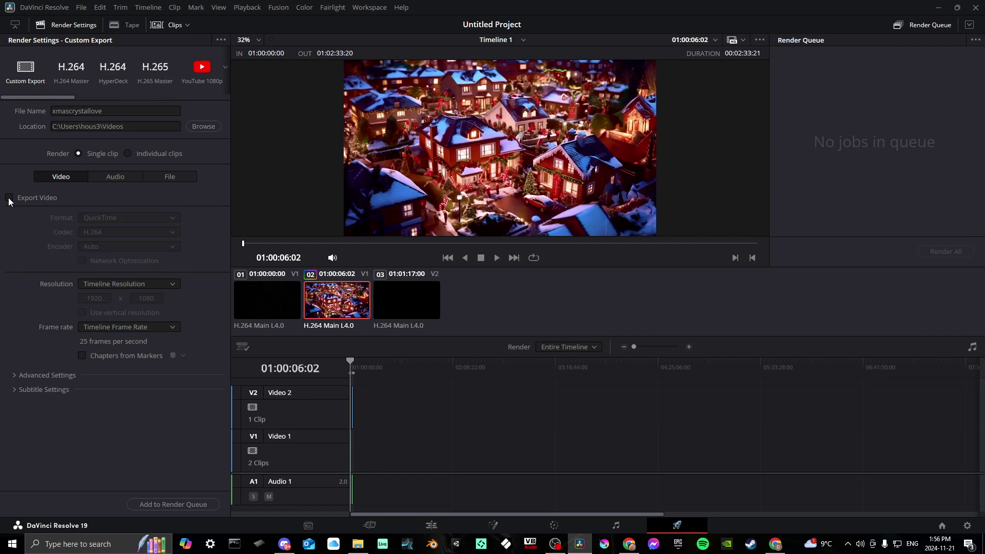
pyautogui.click(103, 176)
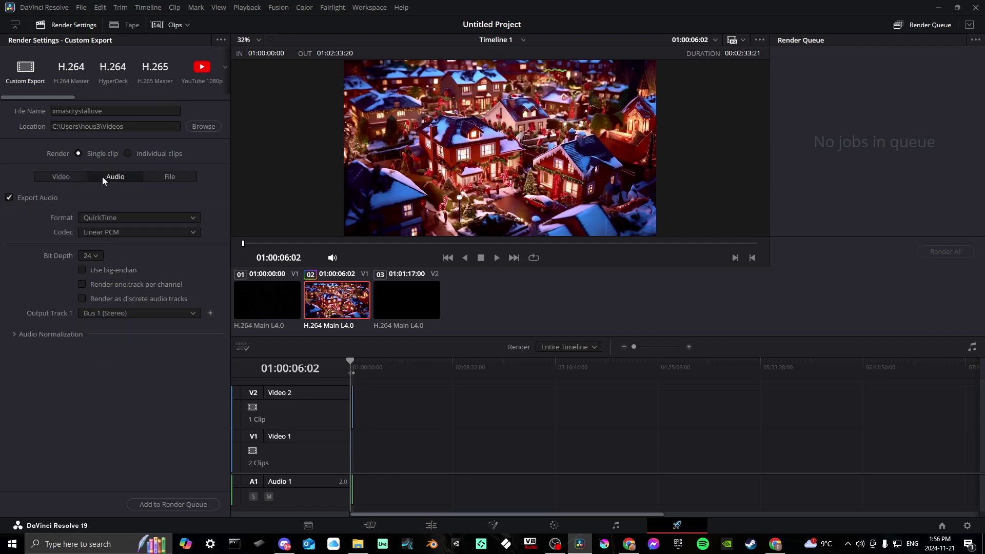
pyautogui.click(102, 218)
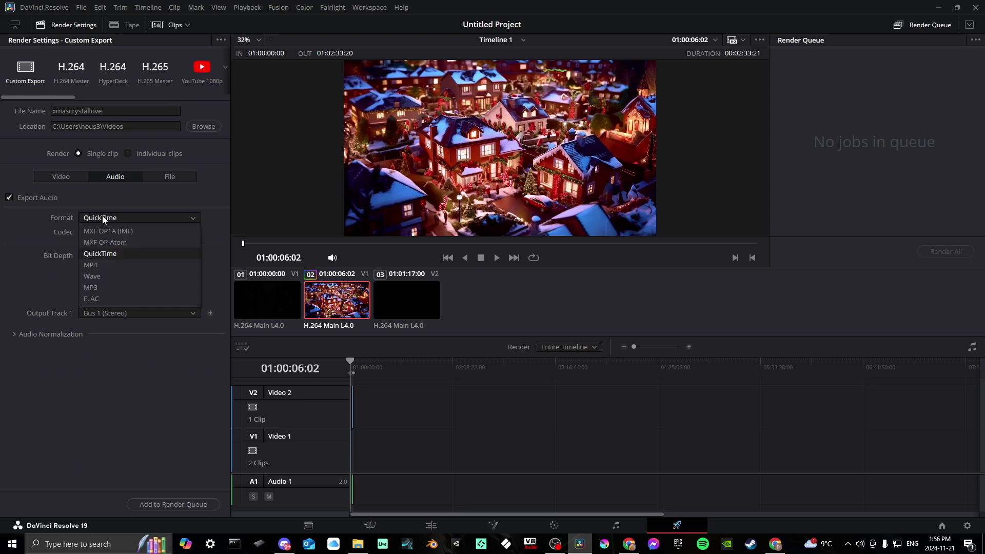
pyautogui.click(104, 277)
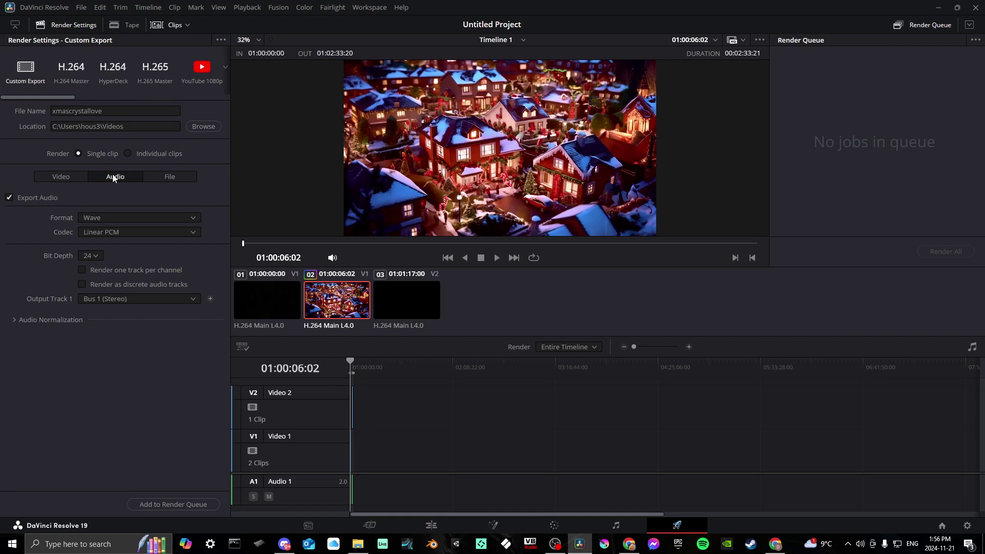
pyautogui.click(66, 177)
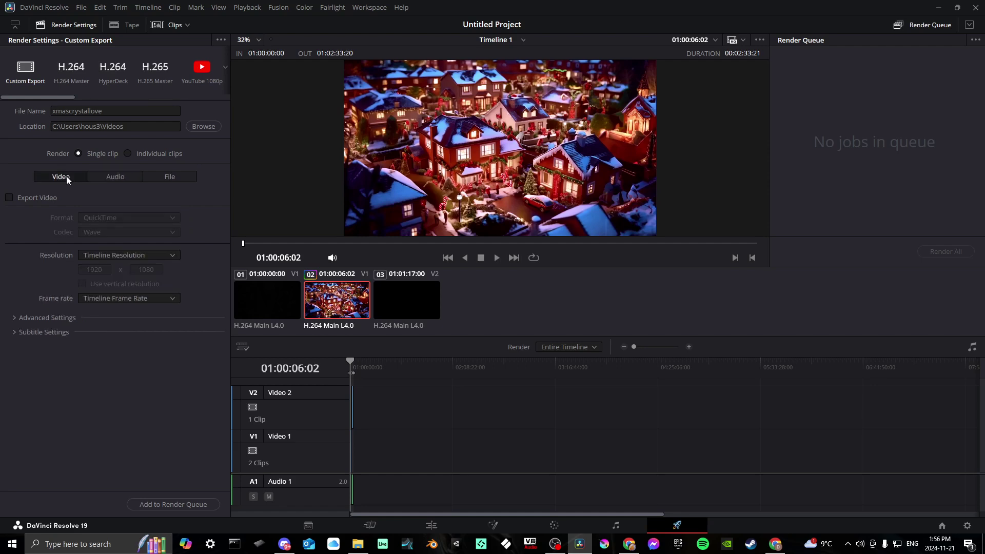
pyautogui.click(9, 198)
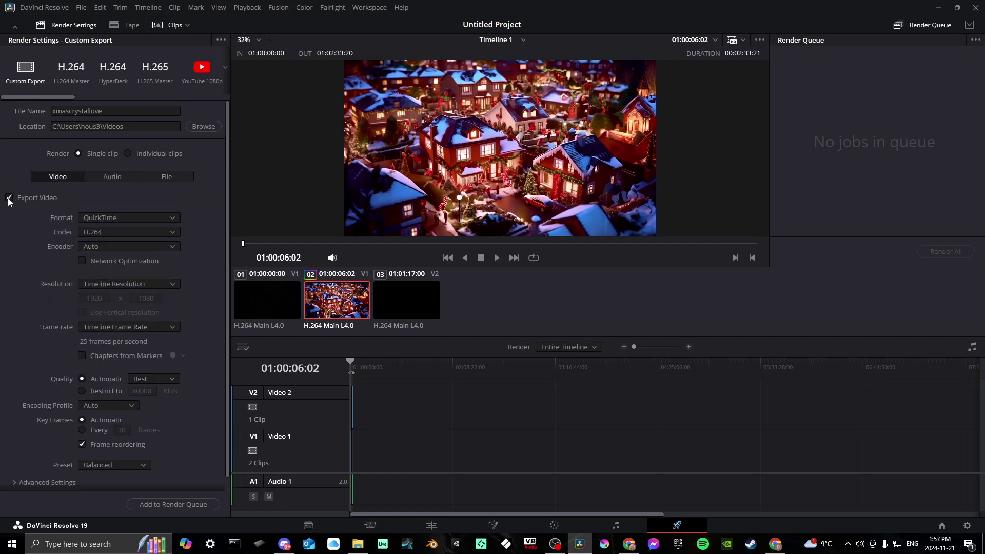
# Set the video export format to MP4.
pyautogui.click(94, 217)
pyautogui.scroll(-1, 128, 308)
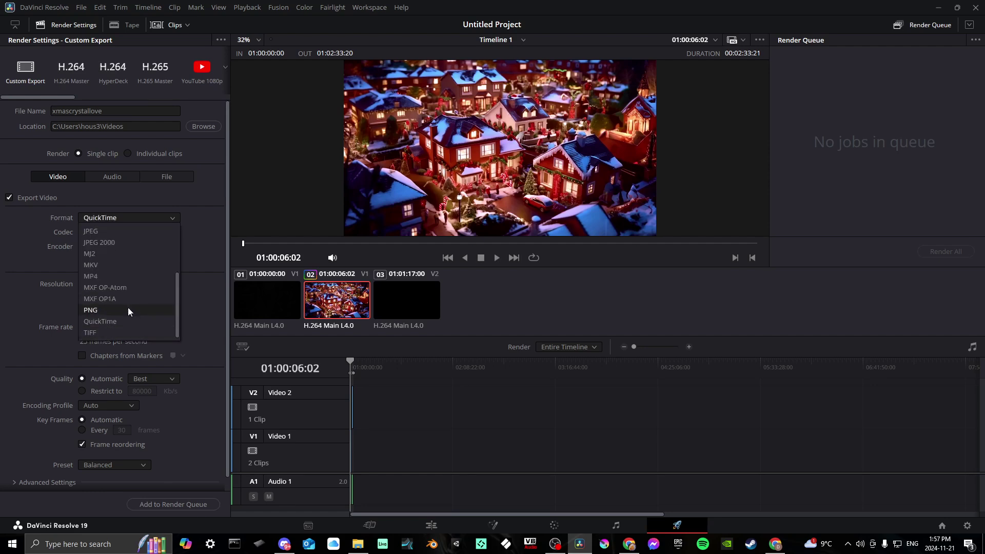
pyautogui.scroll(3, 128, 307)
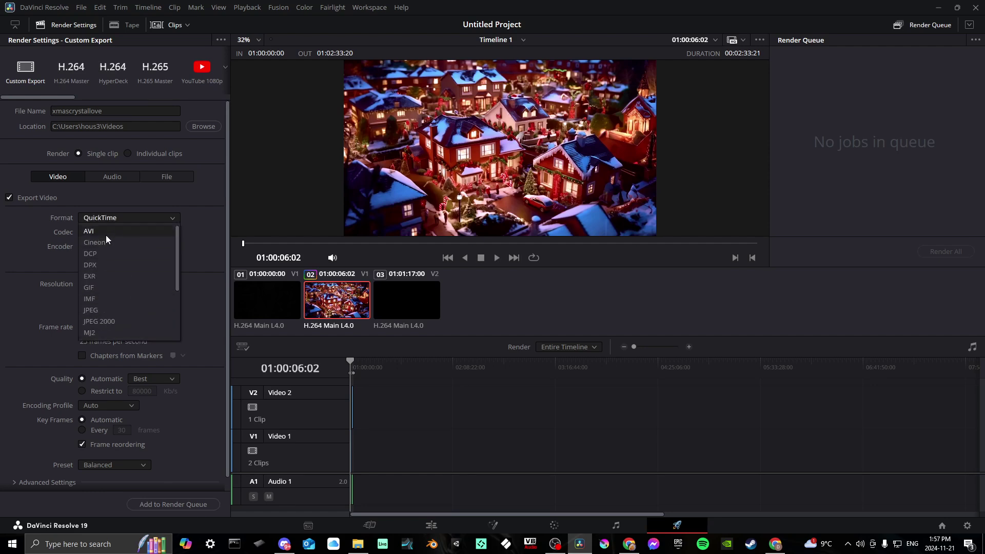
pyautogui.scroll(-7, 120, 263)
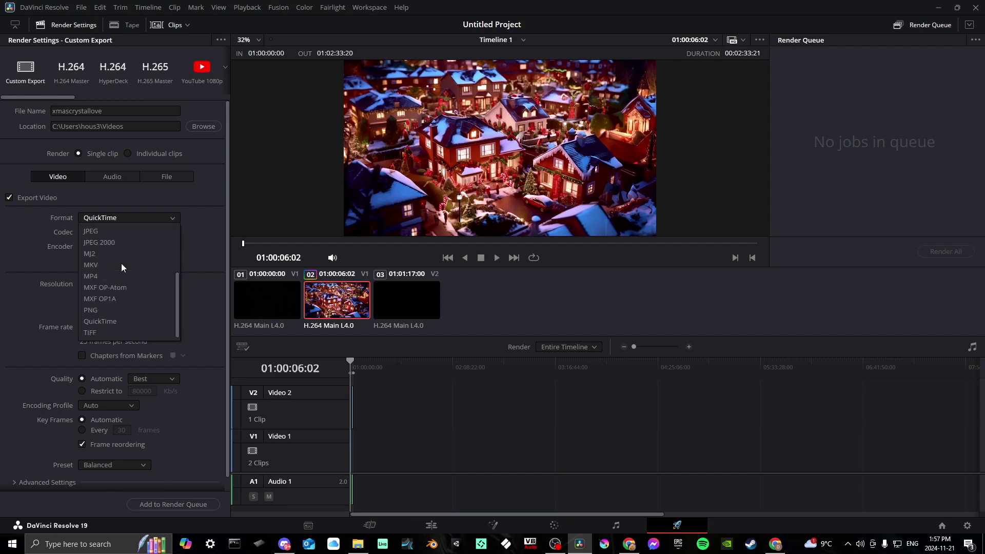
pyautogui.click(100, 276)
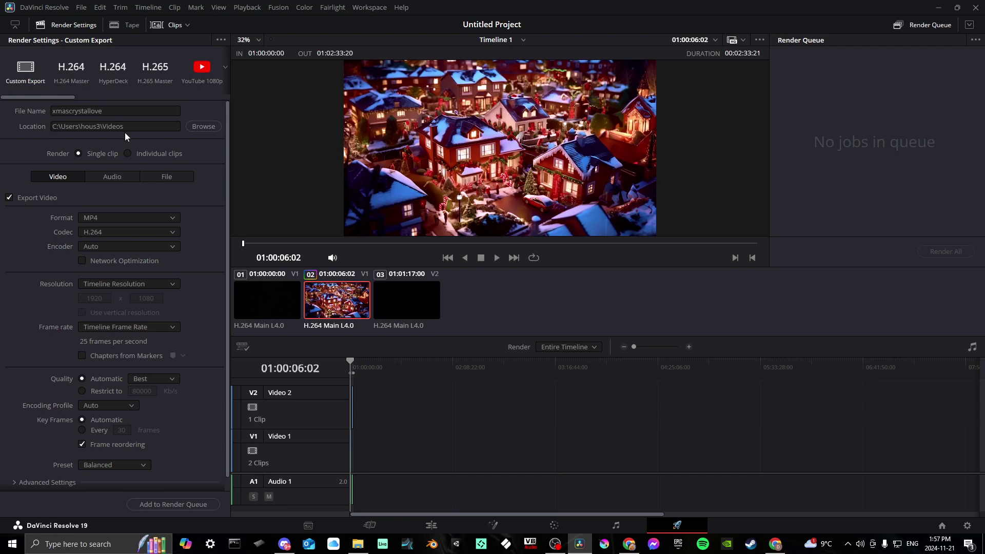
pyautogui.click(102, 218)
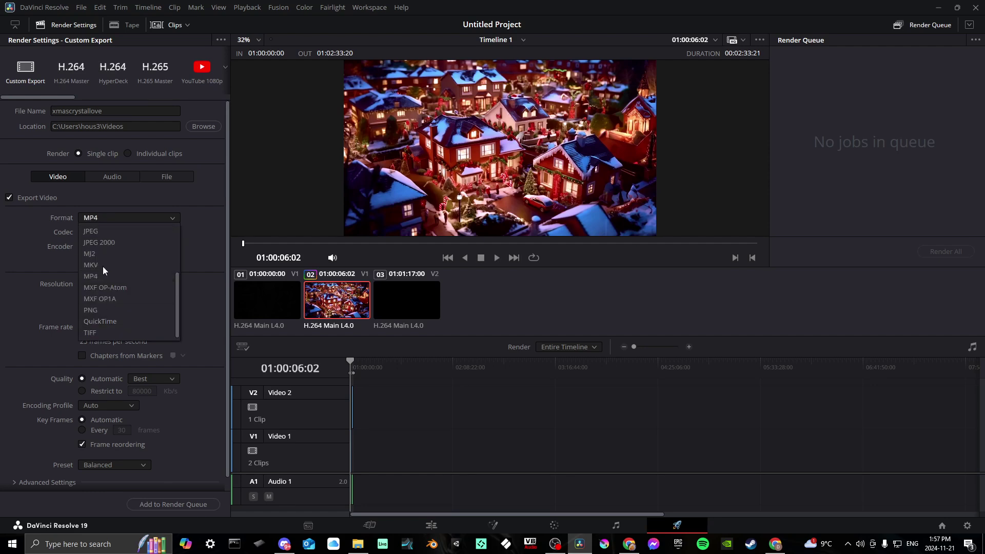
pyautogui.click(31, 236)
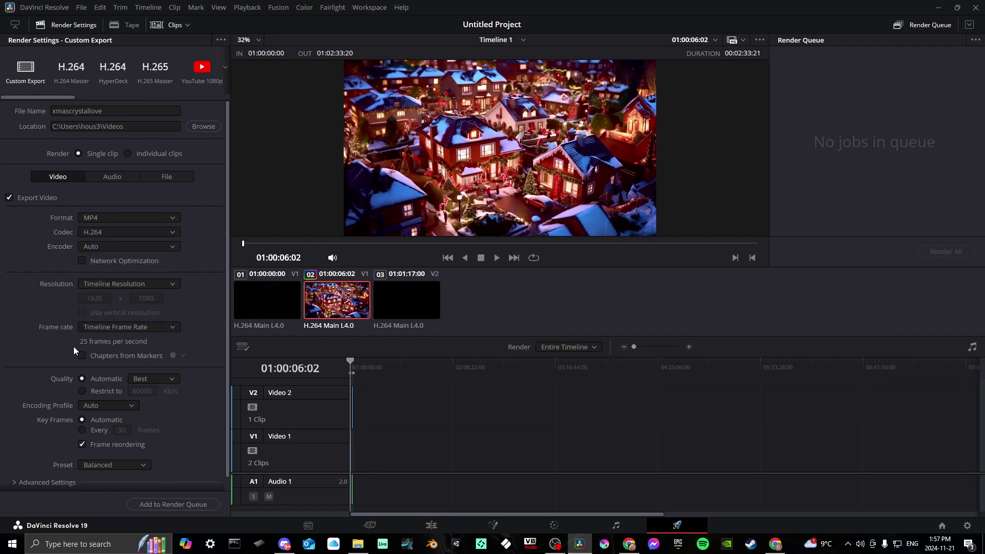
# Examine the advanced and subtitle options in the video render settings, and collapse the advanced options.
pyautogui.scroll(-1, 43, 353)
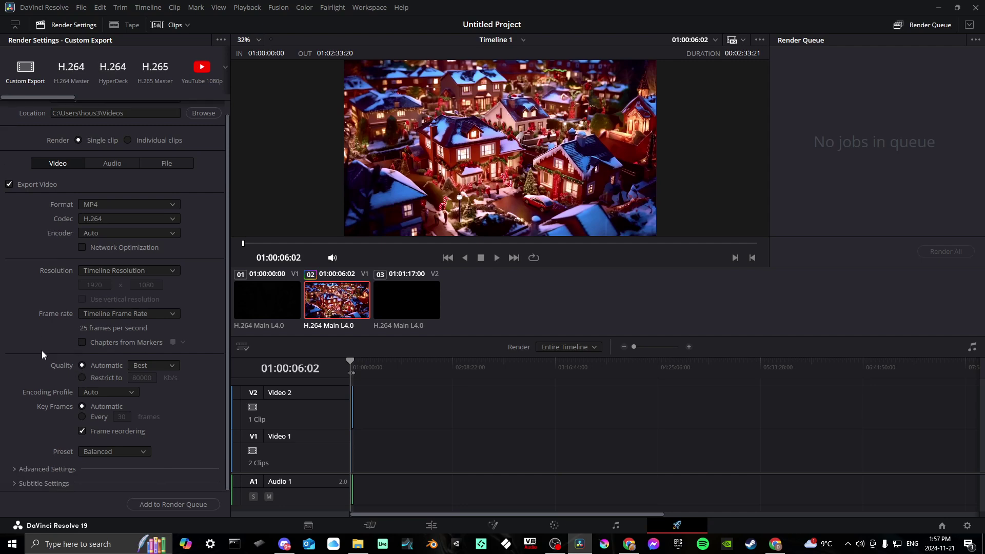
pyautogui.click(35, 468)
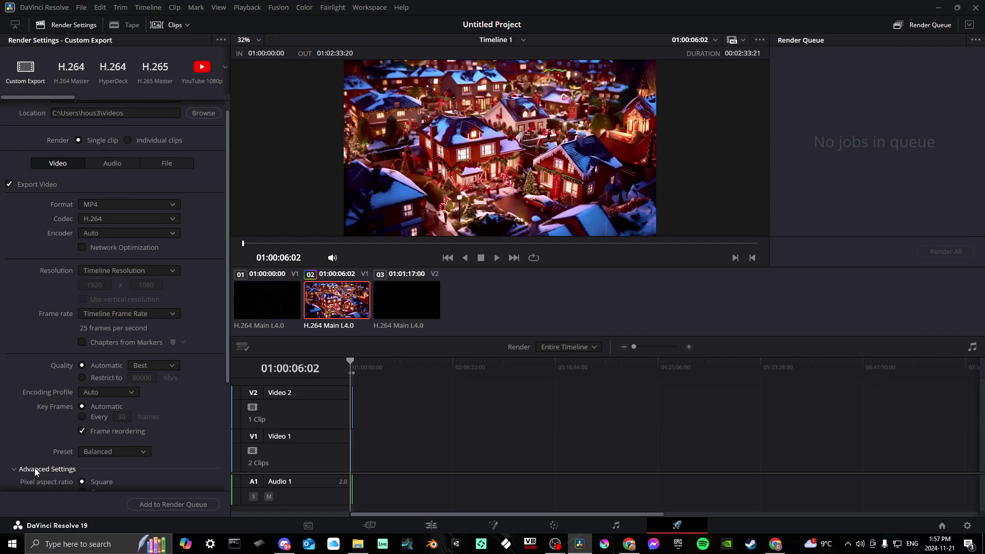
pyautogui.scroll(-5, 41, 432)
pyautogui.scroll(-3, 43, 437)
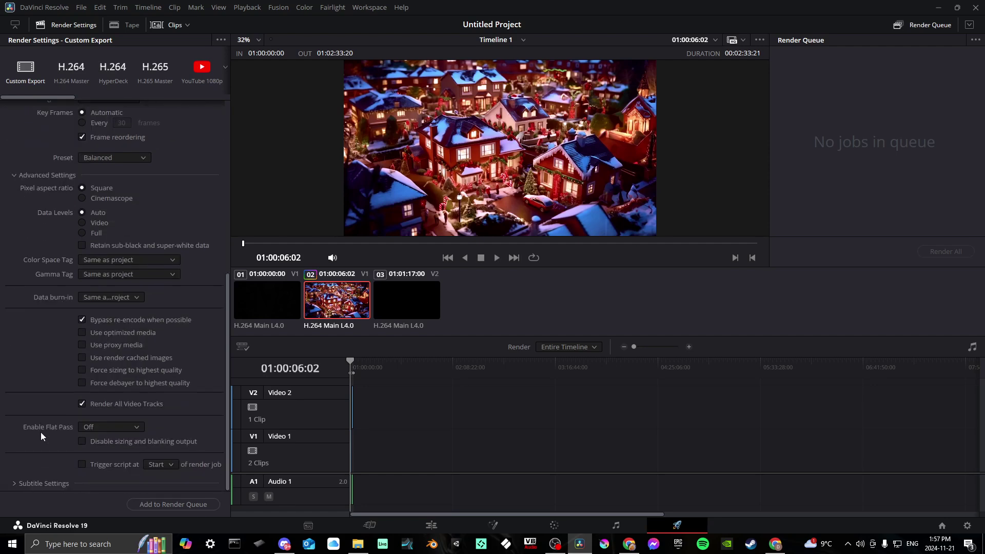
pyautogui.click(40, 483)
pyautogui.scroll(-5, 47, 442)
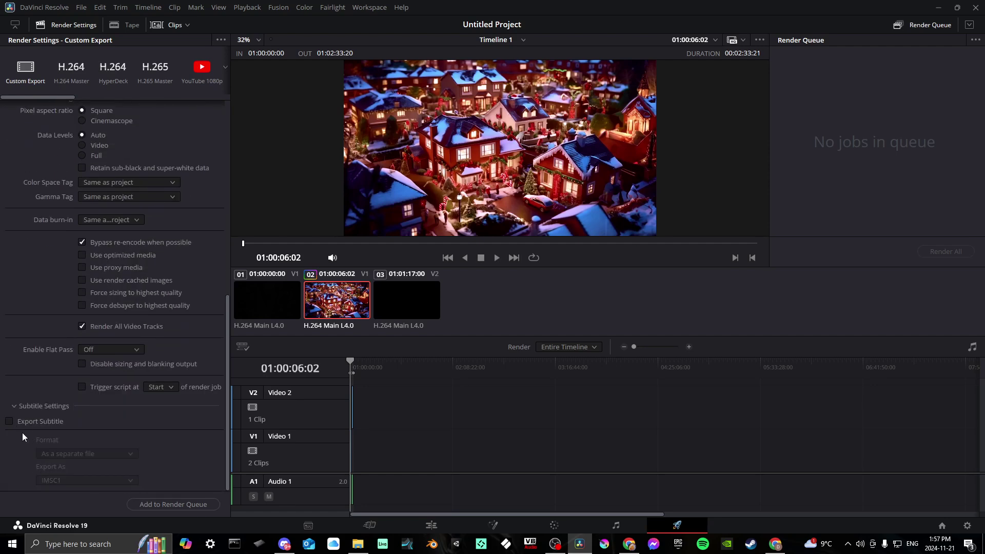
pyautogui.scroll(10, 105, 445)
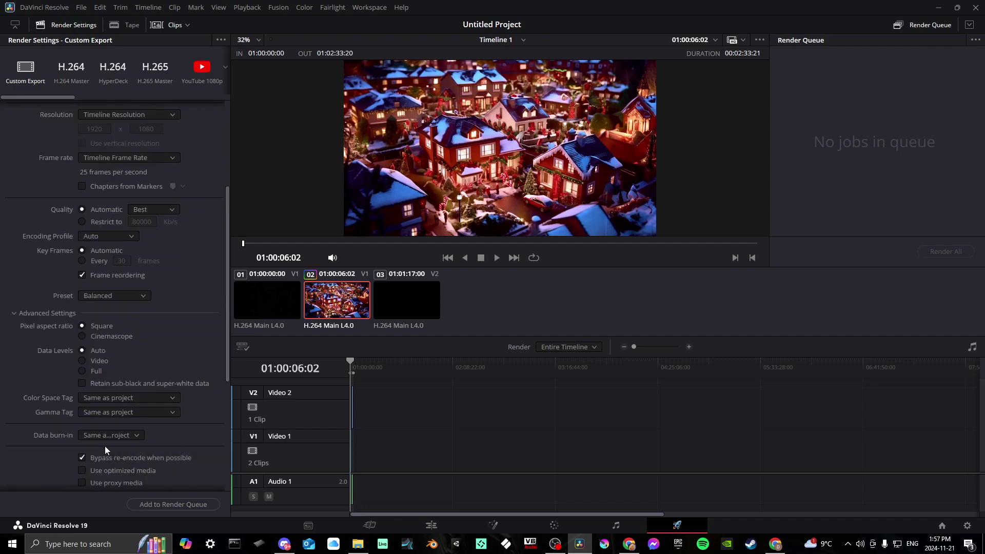
pyautogui.scroll(-10, 105, 445)
pyautogui.scroll(15, 29, 409)
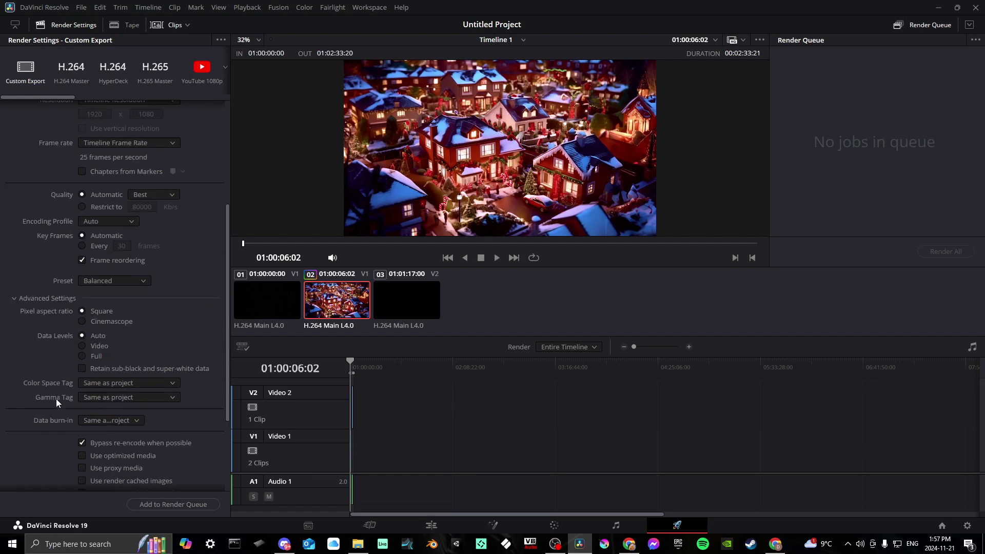
pyautogui.click(47, 360)
pyautogui.scroll(1, 101, 365)
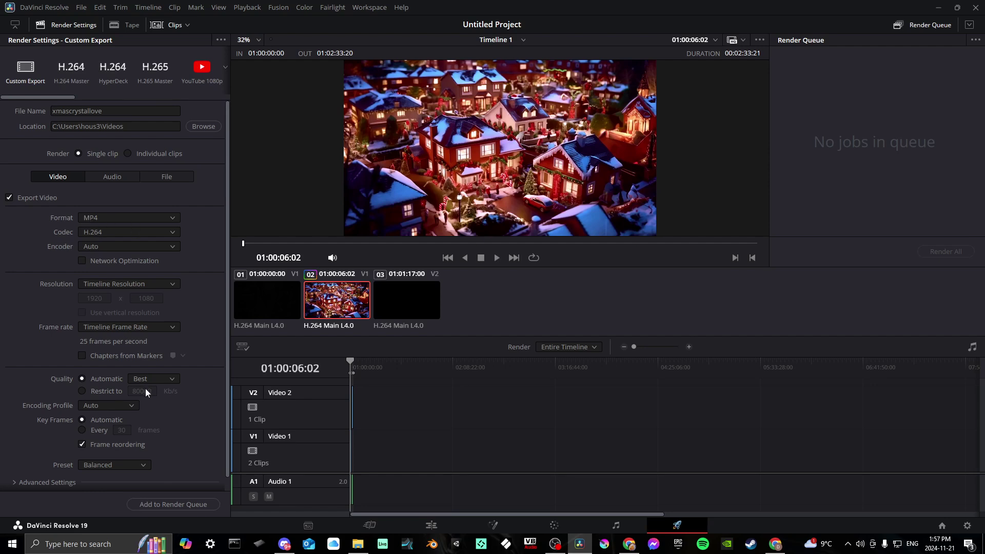
# Add the MP4 export to the render queue and start rendering all queued jobs.
pyautogui.click(152, 503)
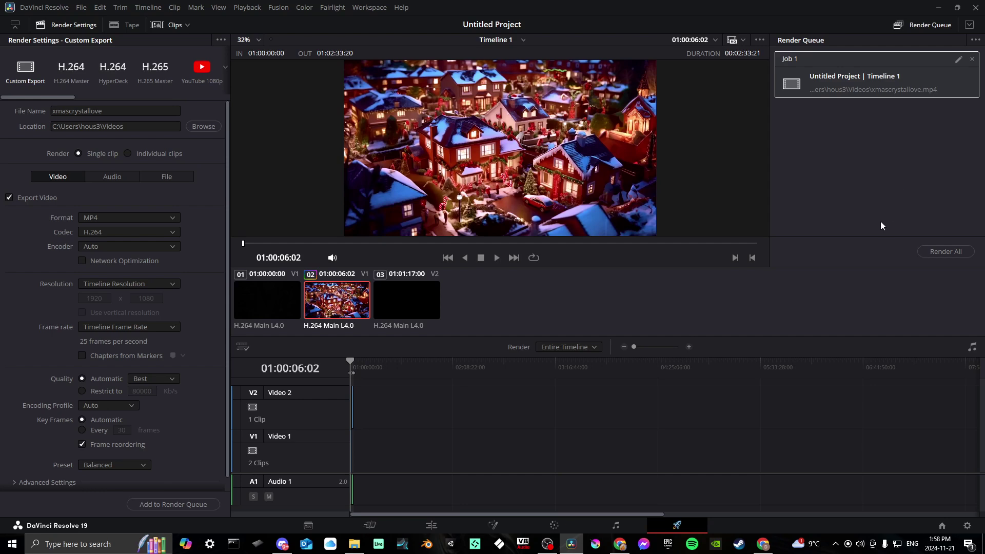
pyautogui.click(937, 252)
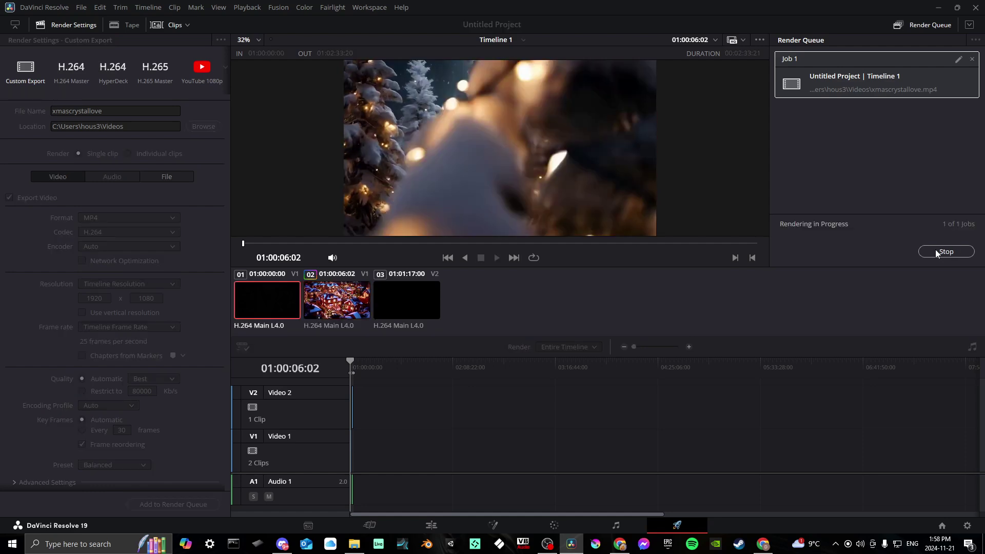